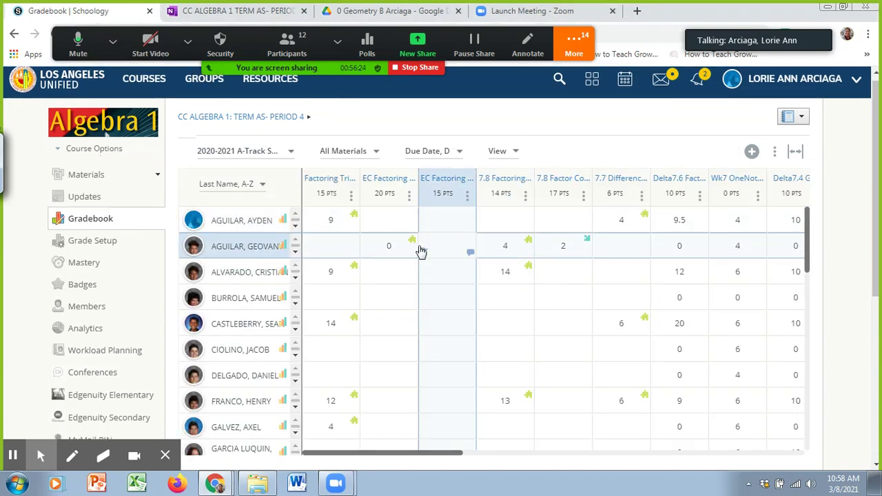
# Open the second listed student's EC Factoring Trinomials a=1 (Set 3) submission from the gradebook and examine the first answers
pyautogui.click(411, 242)
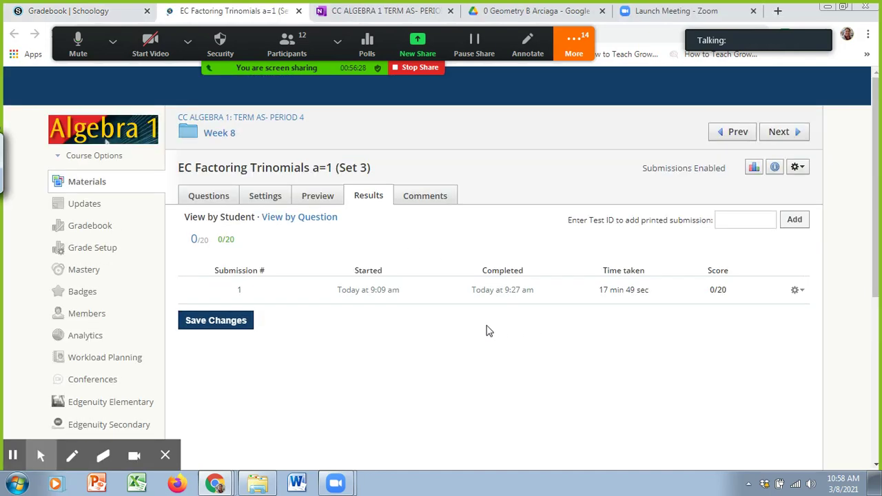
pyautogui.click(797, 291)
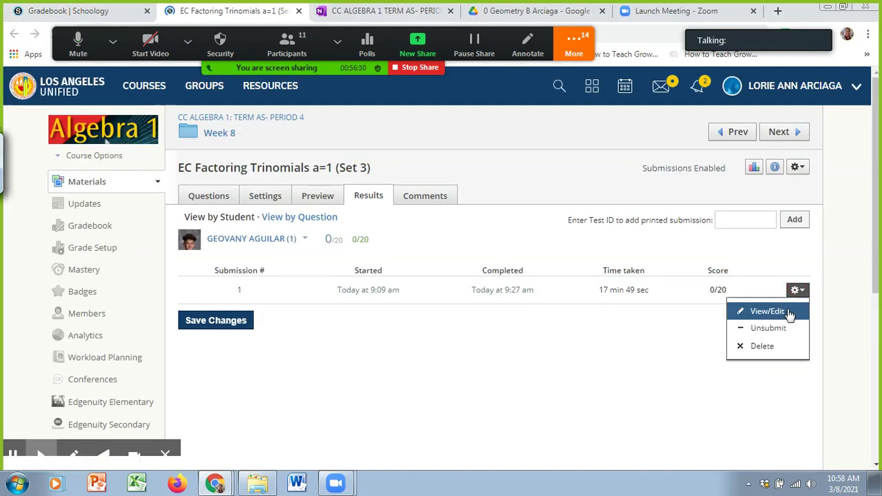
pyautogui.click(761, 311)
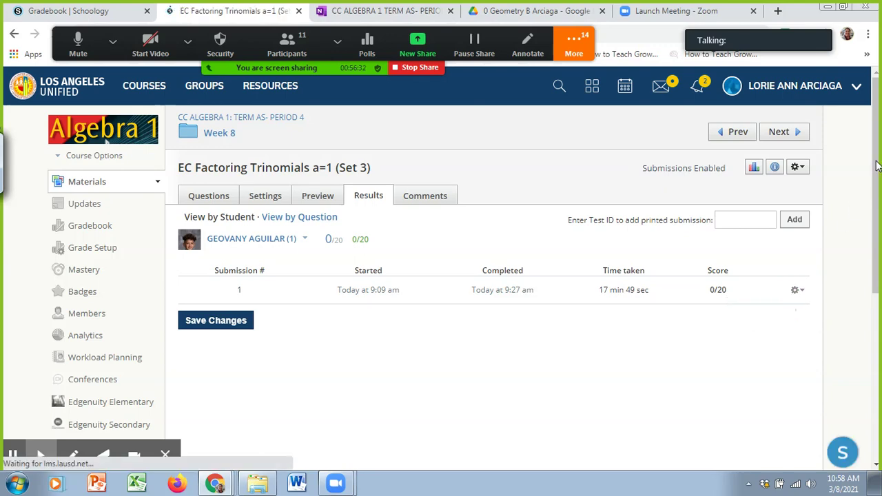
pyautogui.scroll(-1, 877, 172)
pyautogui.scroll(-10, 702, 321)
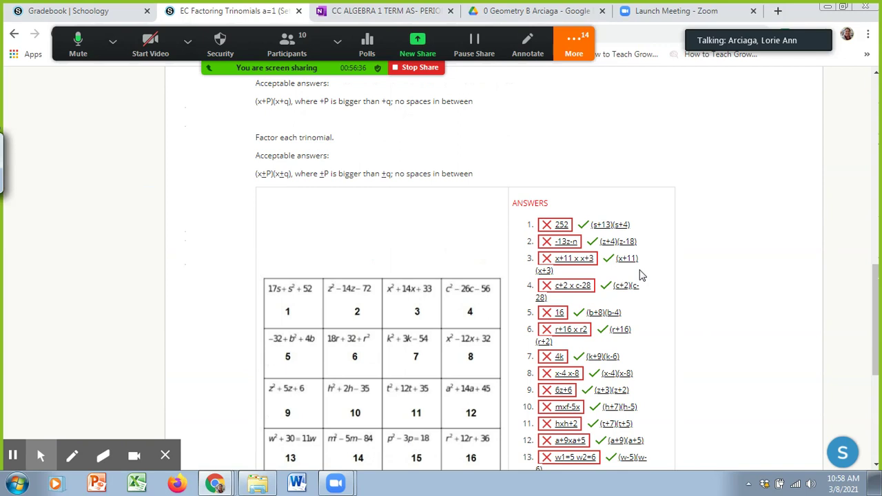
pyautogui.scroll(-2, 639, 275)
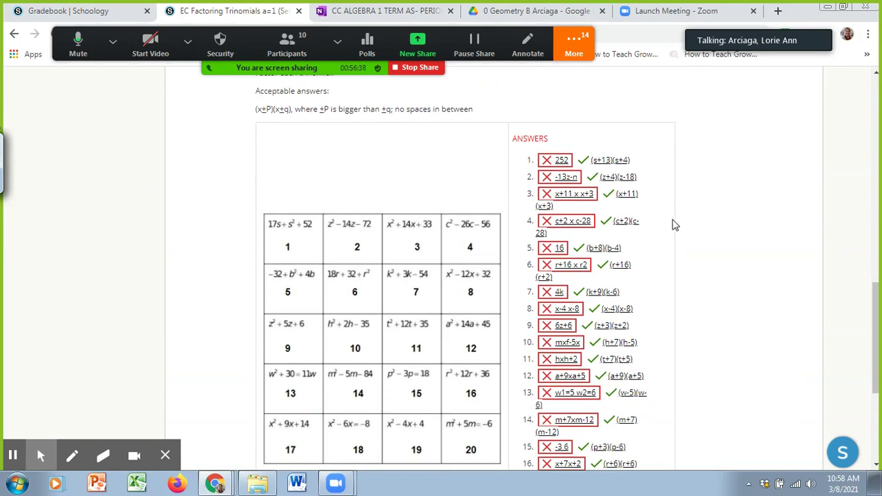
pyautogui.doubleClick(571, 221)
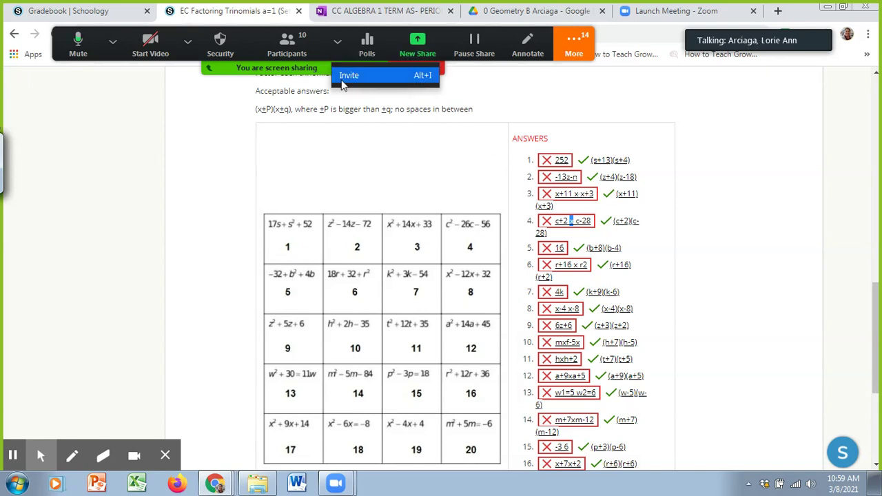
# Check the Zoom meeting's participant list and put it away again
pyautogui.click(285, 45)
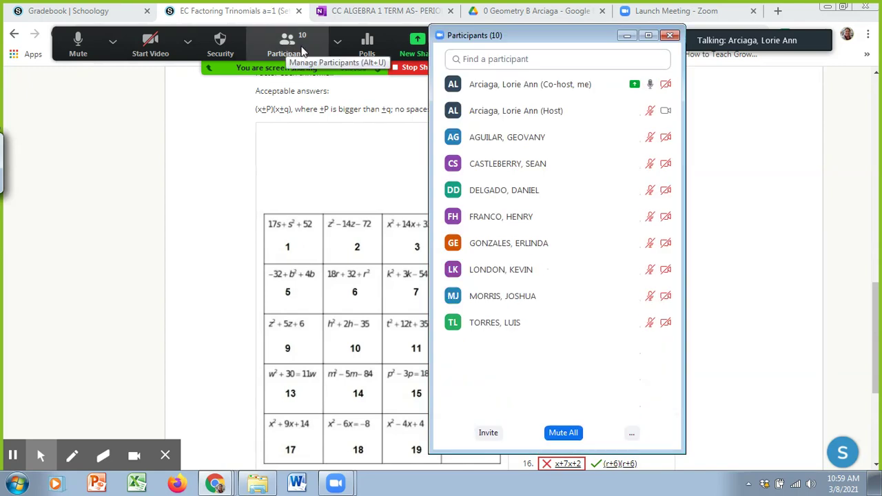
pyautogui.click(626, 35)
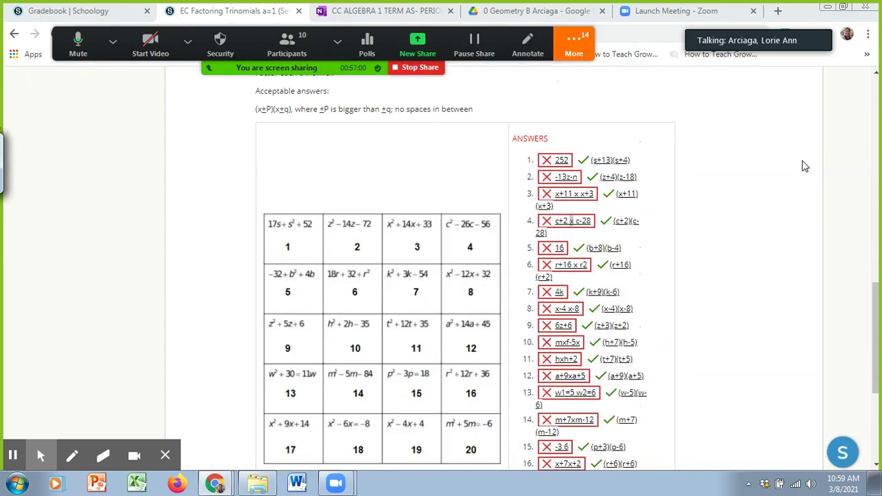
# Compare the student's remaining trinomial answers, through number 20, with the correct factorizations
pyautogui.moveTo(878, 314); pyautogui.dragTo(878, 331)
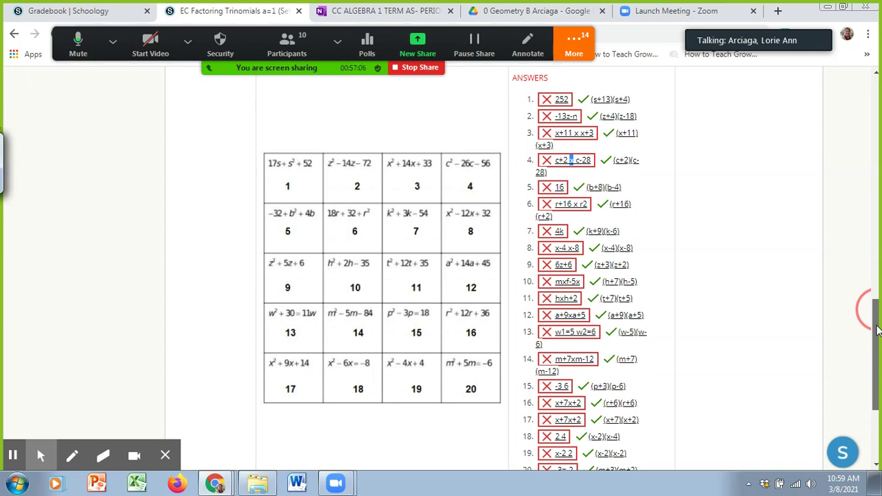
pyautogui.moveTo(877, 330); pyautogui.dragTo(875, 336)
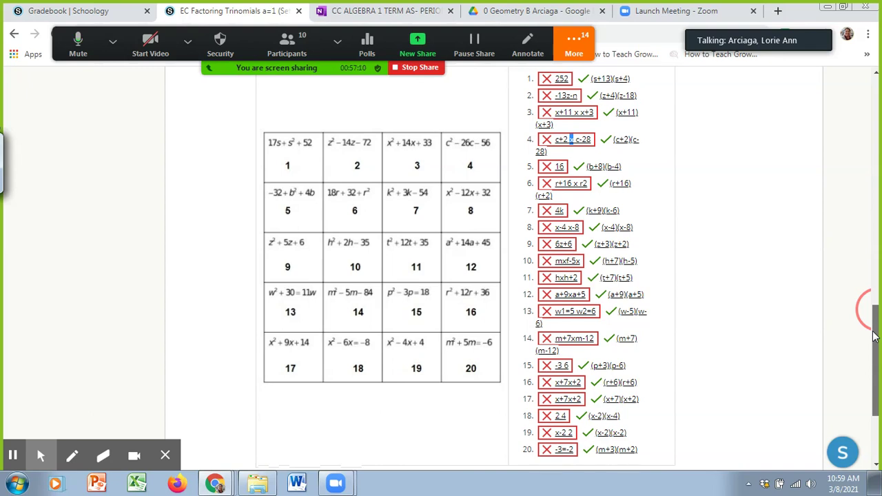
pyautogui.scroll(-2, 682, 296)
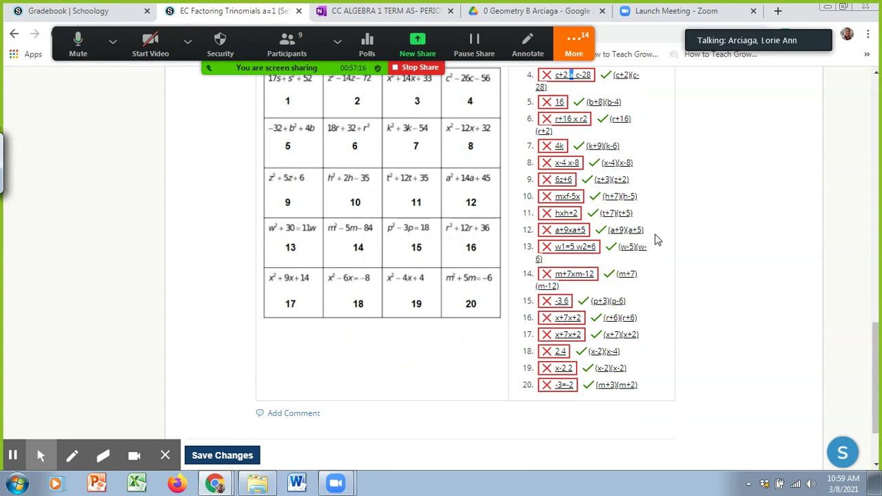
pyautogui.scroll(-2, 644, 250)
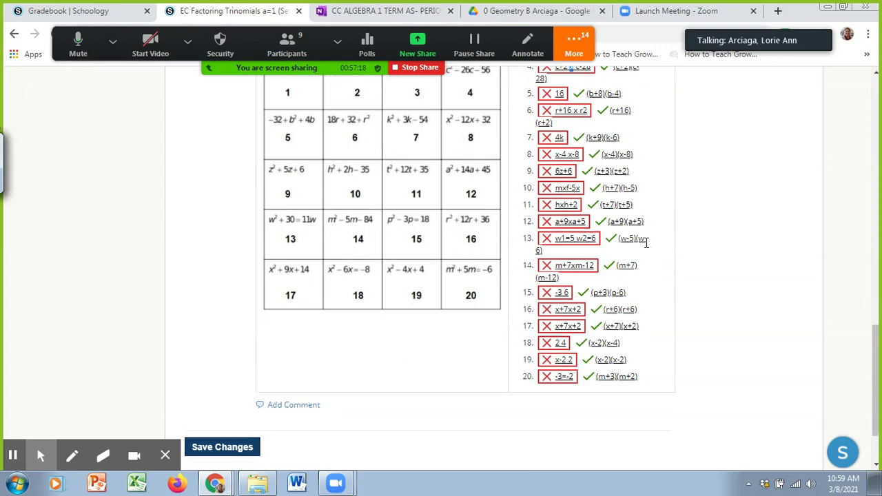
pyautogui.scroll(2, 648, 248)
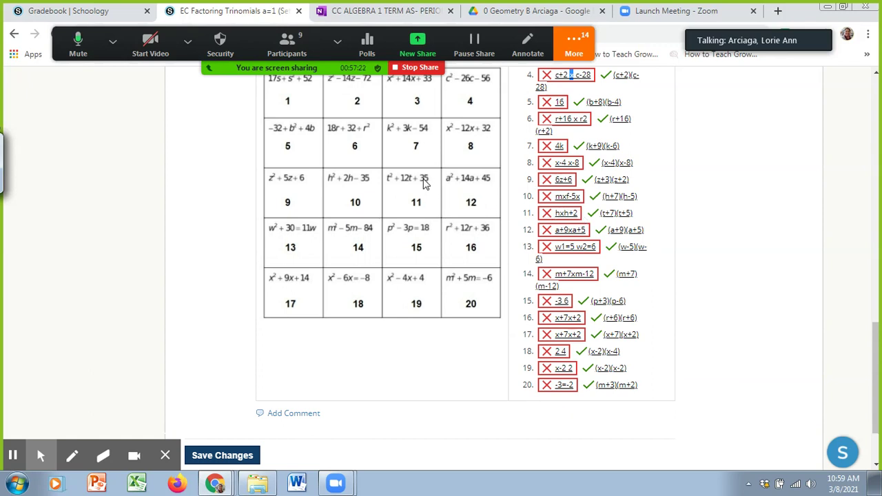
pyautogui.scroll(-2, 672, 239)
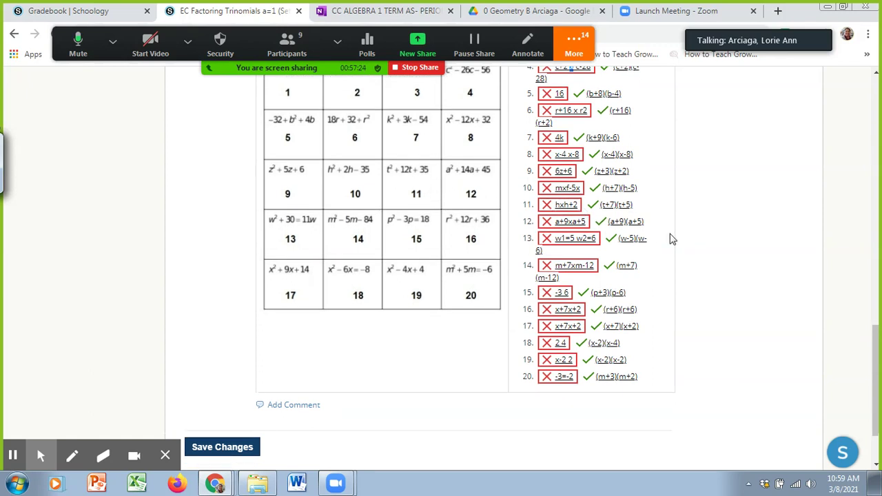
pyautogui.scroll(-1, 672, 239)
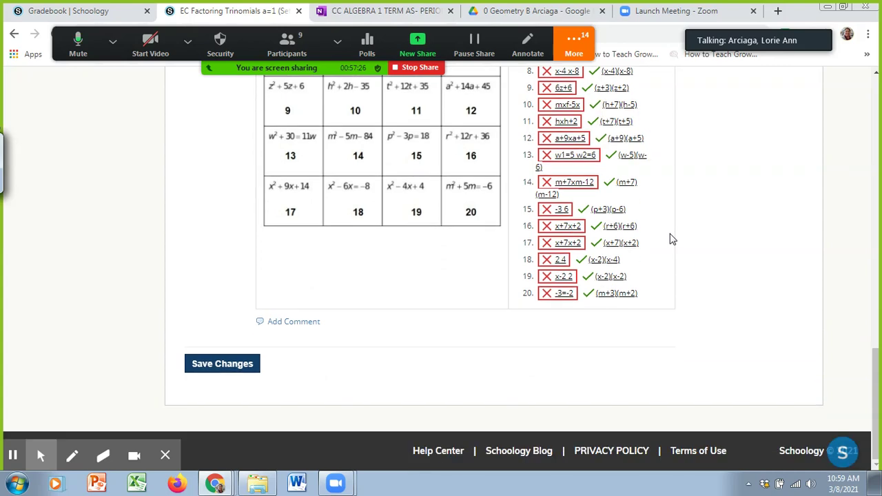
pyautogui.scroll(8, 672, 239)
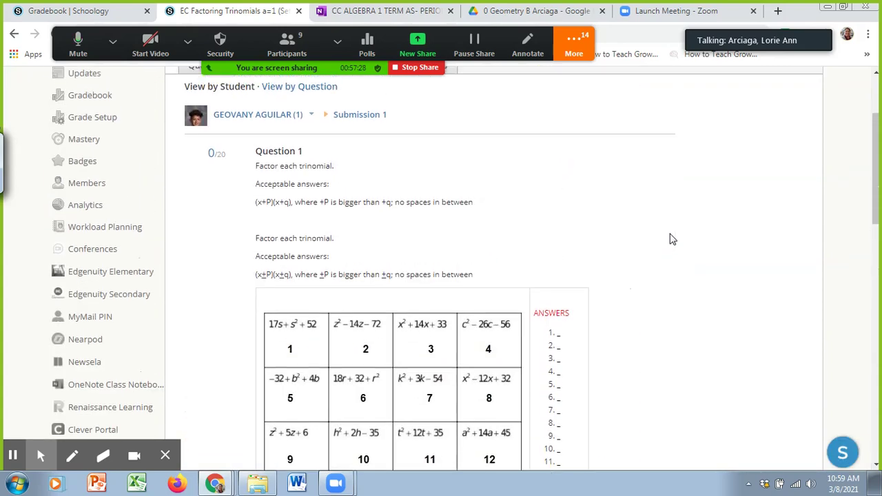
# Unsubmit this student's attempt at EC Factoring Trinomials a=1 (Set 3) from the assignment results
pyautogui.scroll(3, 671, 239)
pyautogui.click(369, 197)
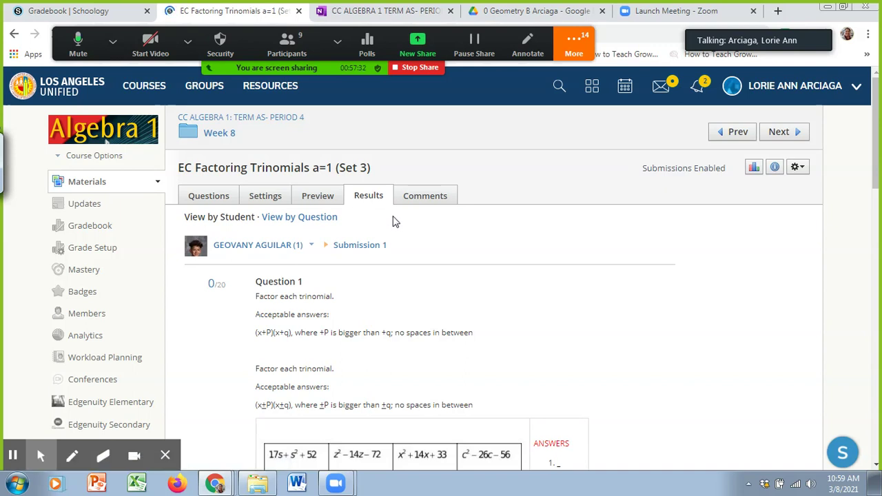
pyautogui.scroll(-2, 705, 335)
pyautogui.scroll(2, 757, 306)
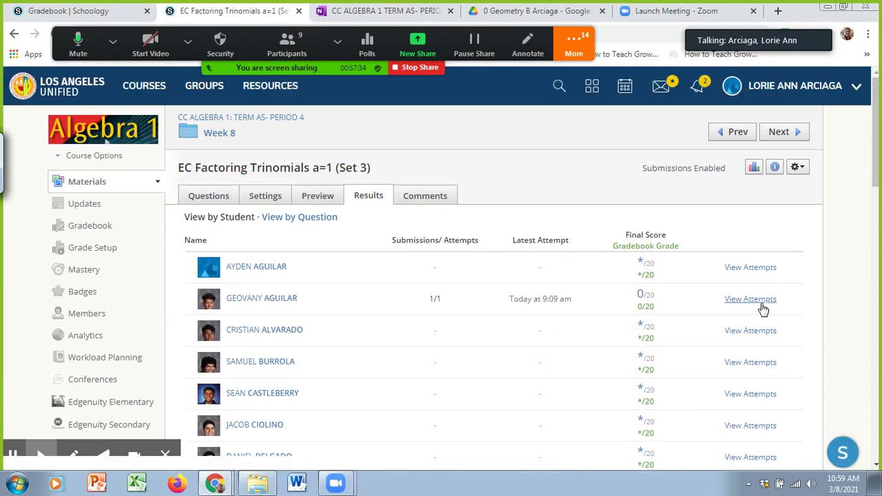
pyautogui.click(757, 301)
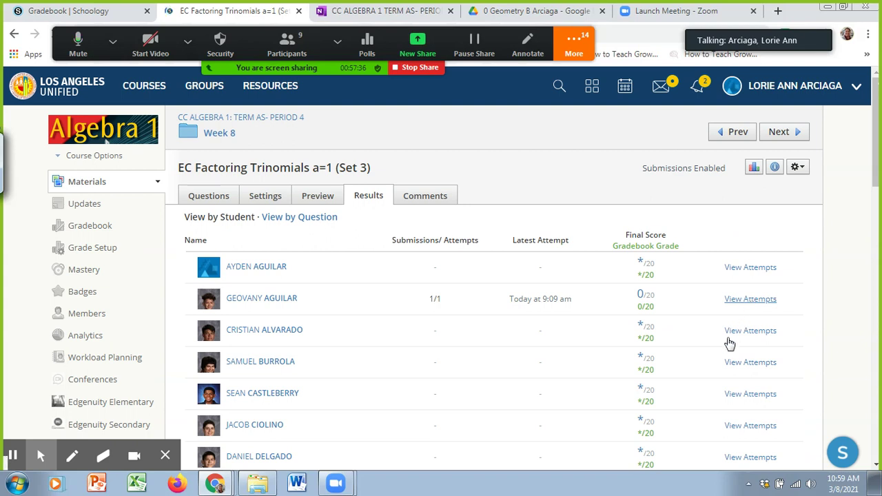
pyautogui.click(796, 290)
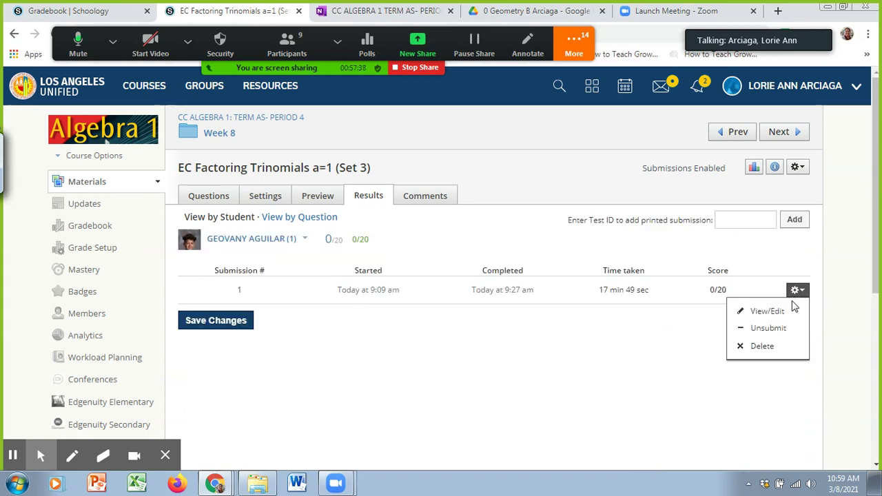
pyautogui.click(763, 328)
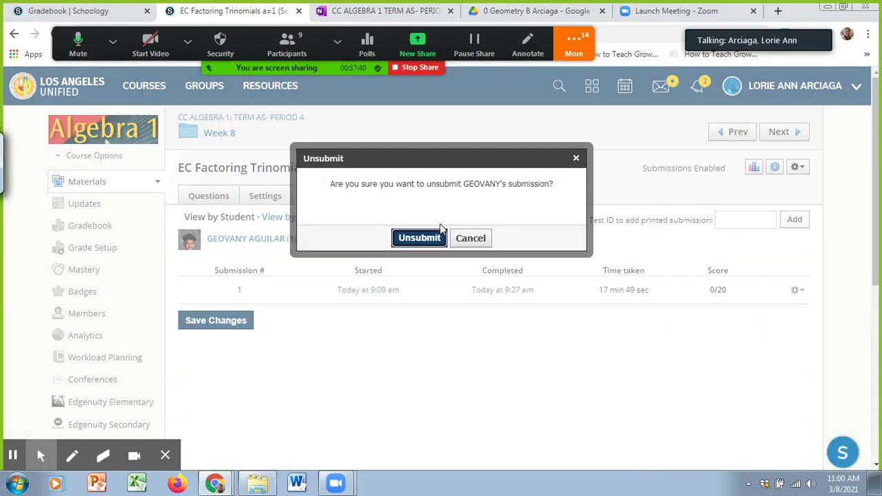
pyautogui.click(411, 239)
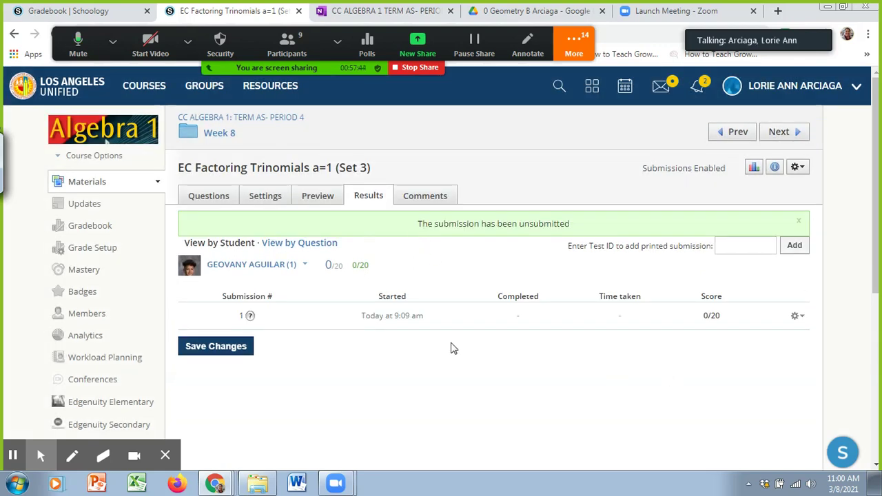
# Return to the full student results list and monitor the Zoom participants beside it
pyautogui.click(363, 200)
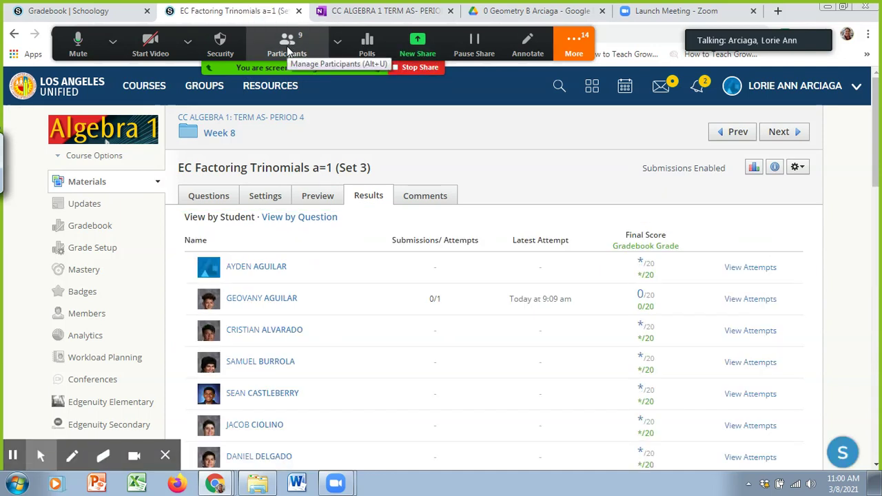
pyautogui.click(286, 47)
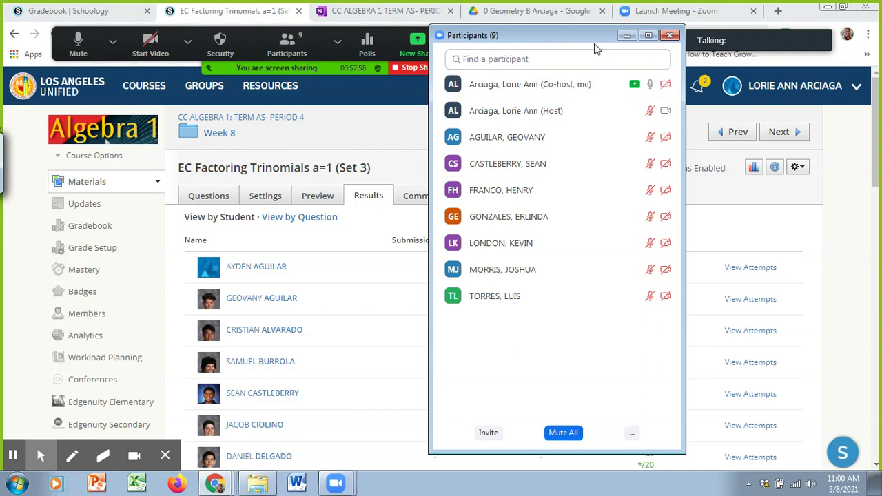
pyautogui.moveTo(584, 42); pyautogui.dragTo(744, 43)
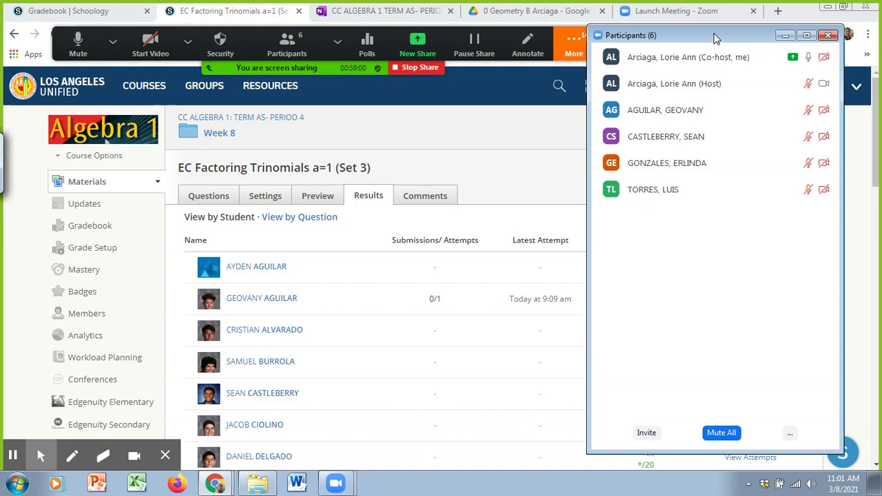
pyautogui.moveTo(716, 39); pyautogui.dragTo(696, 81)
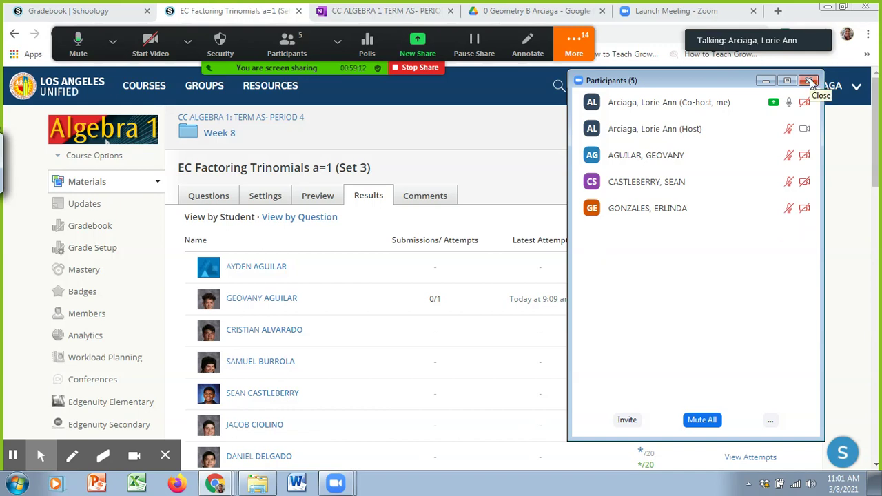
# Stop the screen share, leave the Zoom meeting and close the Zoom client
pyautogui.click(417, 66)
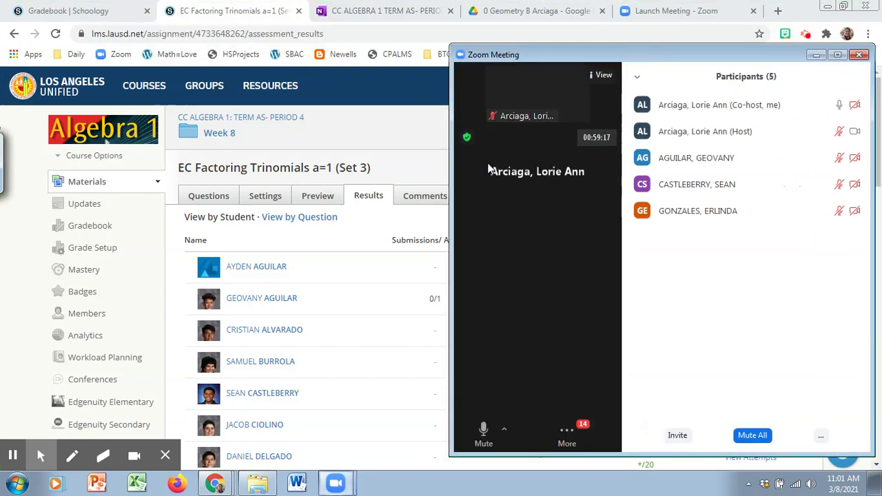
pyautogui.click(859, 56)
pyautogui.click(818, 80)
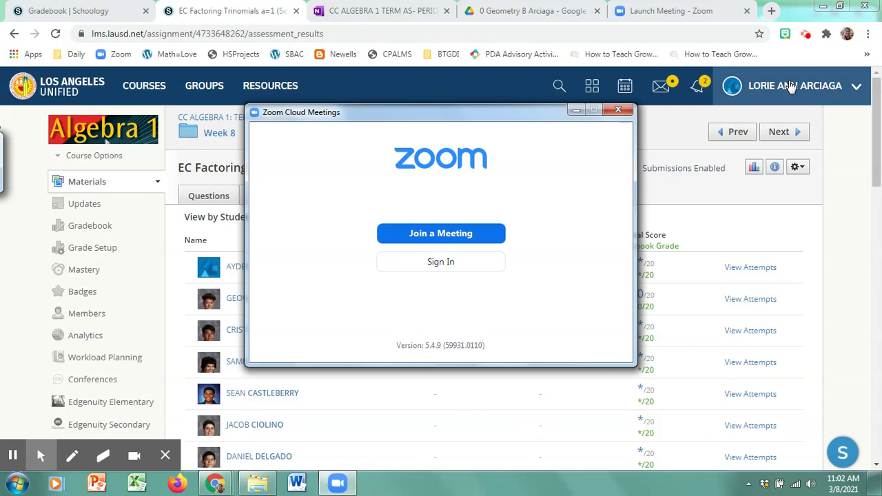
pyautogui.click(618, 109)
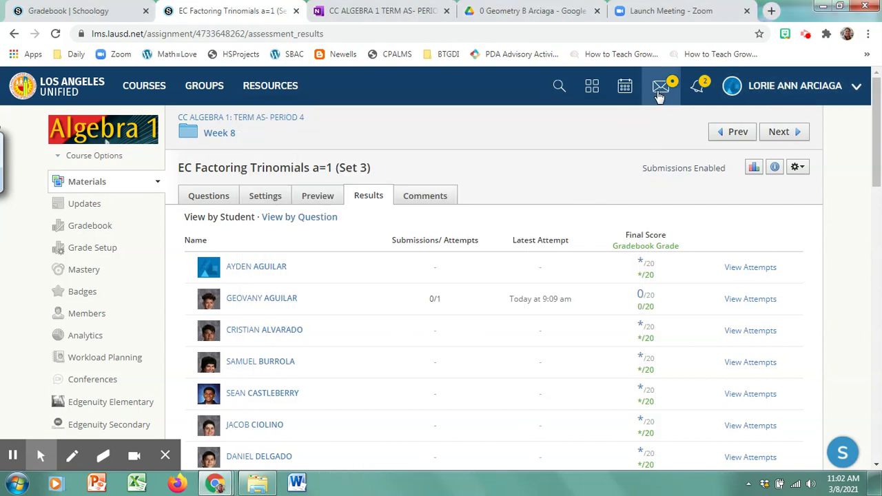
# Close the Geometry B Google Drive page and clear the ink over the Period 4 OneNote page
pyautogui.click(499, 13)
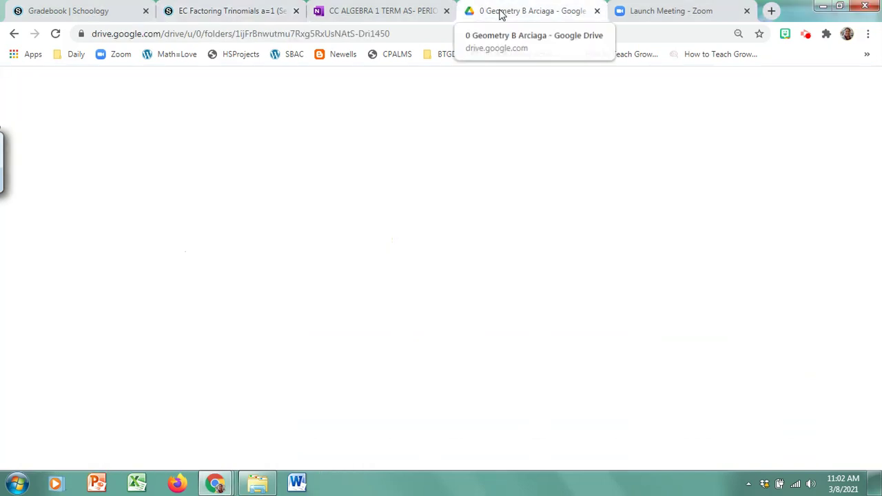
pyautogui.hotkey('ctrl', 'w')
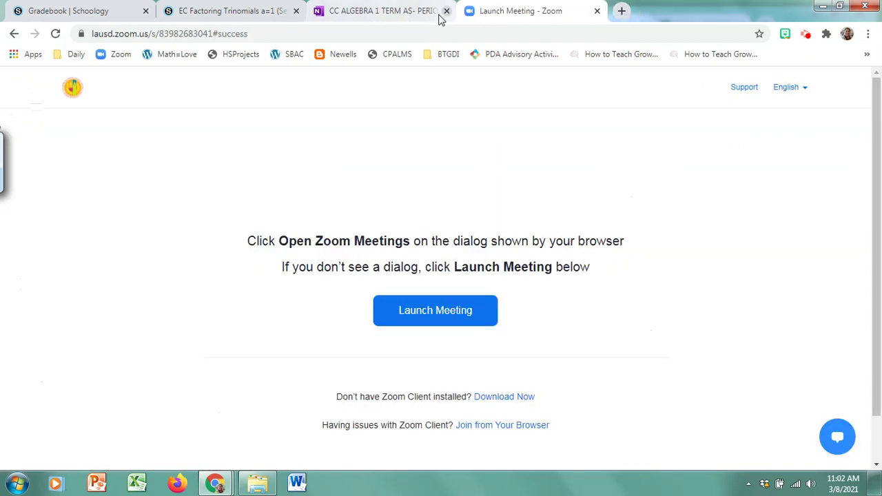
pyautogui.click(413, 13)
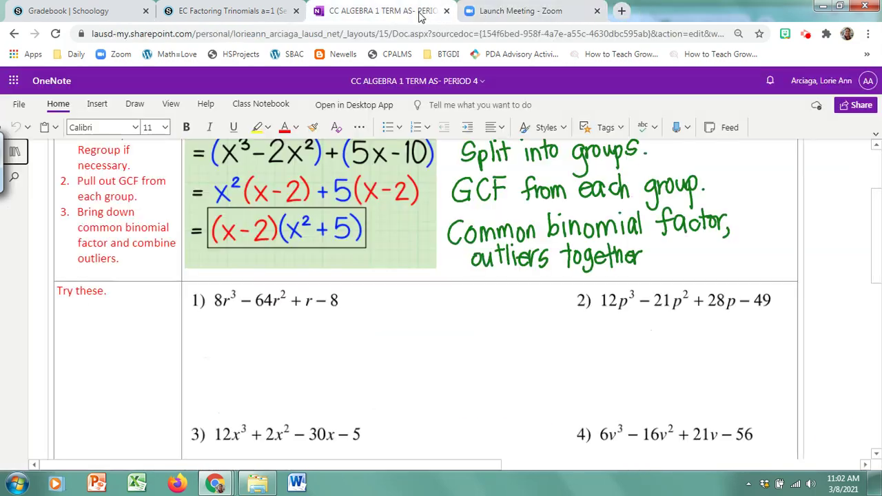
pyautogui.click(868, 93)
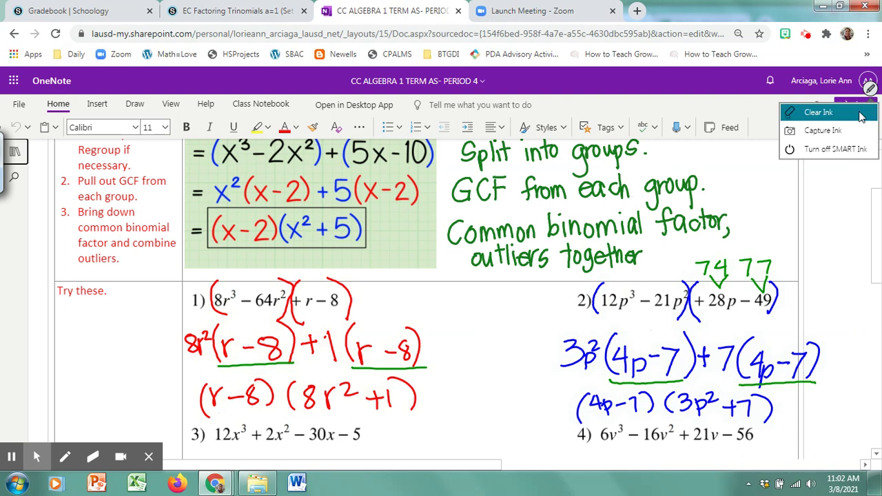
pyautogui.click(861, 112)
# Go back to the EC Factoring Trinomials a=1 (Set 3) results page
pyautogui.click(556, 18)
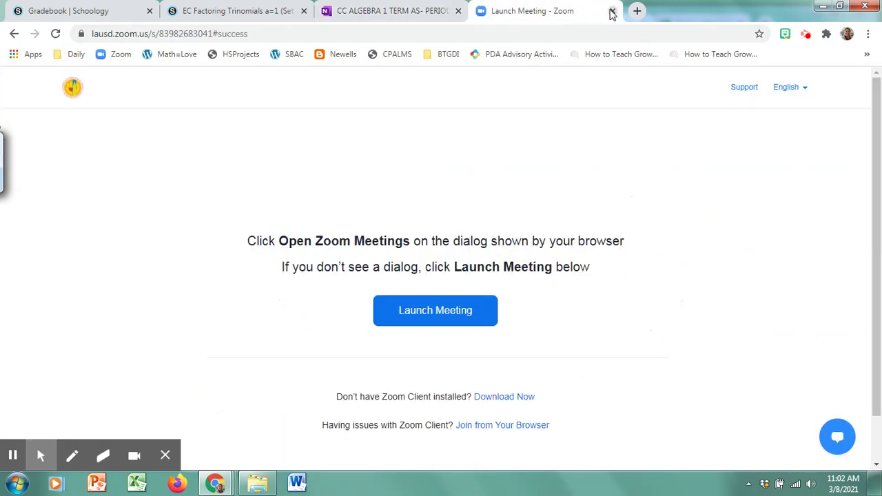
pyautogui.click(254, 19)
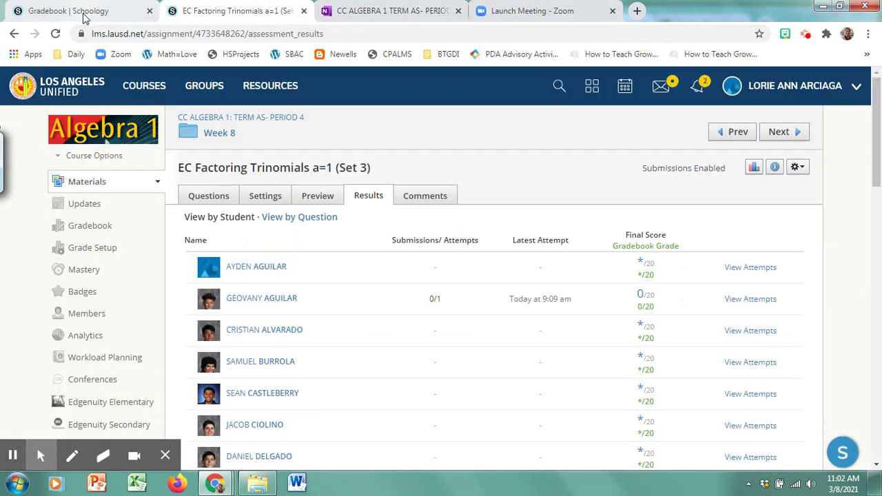
# Open the H CC Geometry B Period 6 course and close the Gradebook page
pyautogui.click(133, 87)
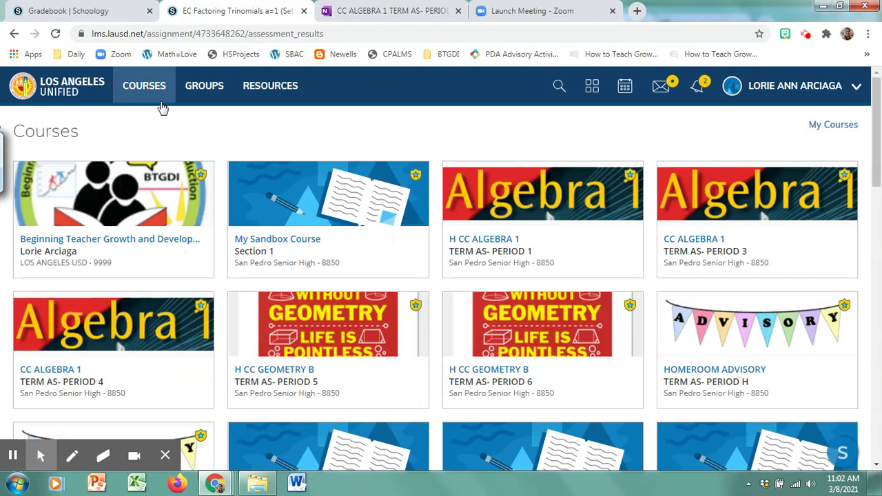
pyautogui.click(547, 371)
pyautogui.click(150, 11)
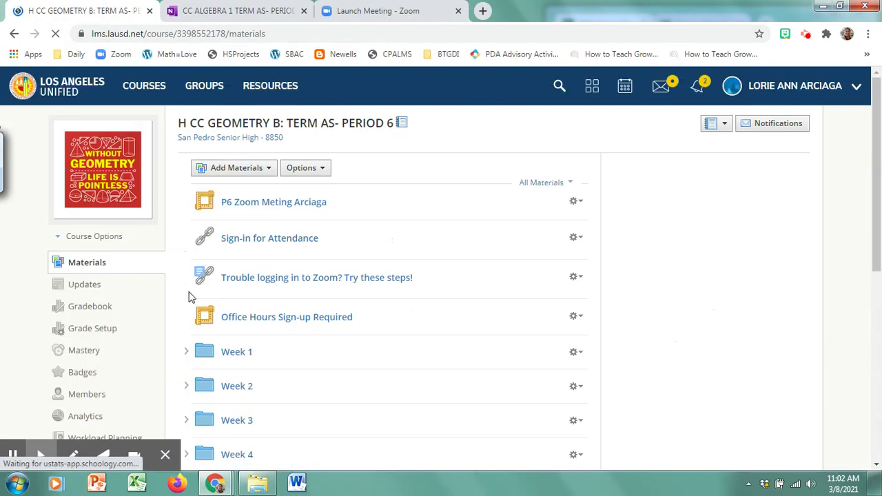
# Check the Schoology notifications and recent messages
pyautogui.click(663, 84)
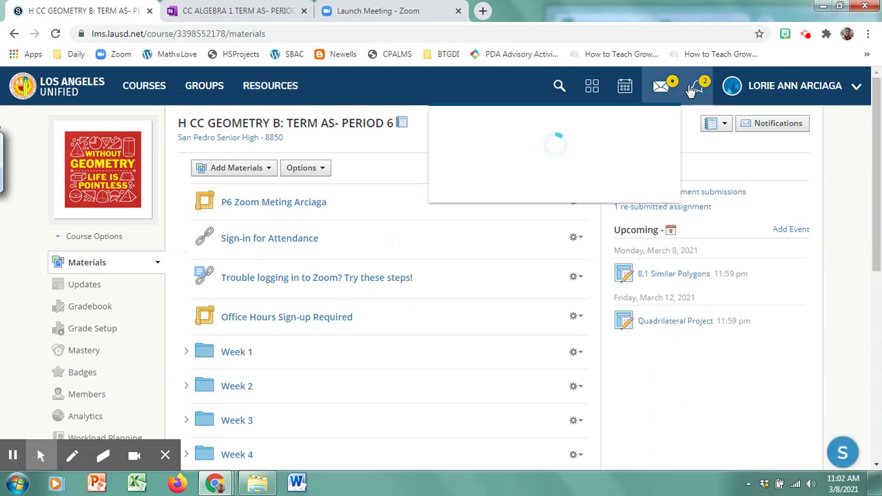
pyautogui.click(699, 87)
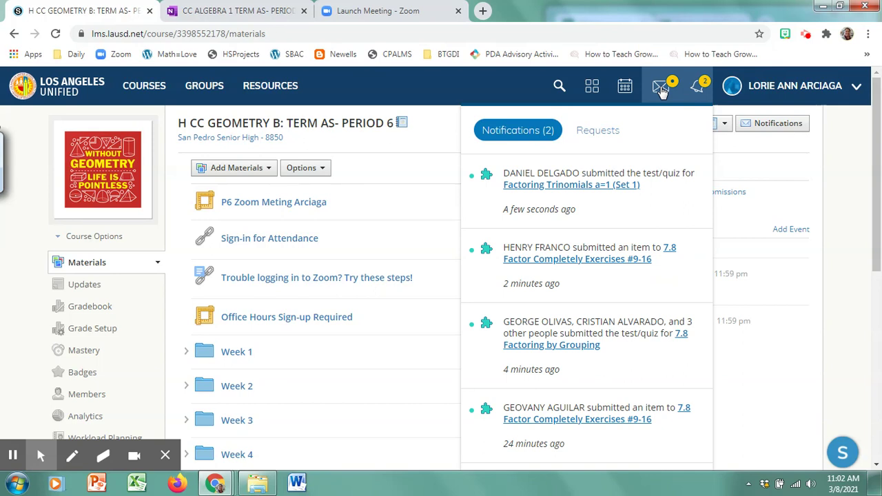
pyautogui.click(660, 88)
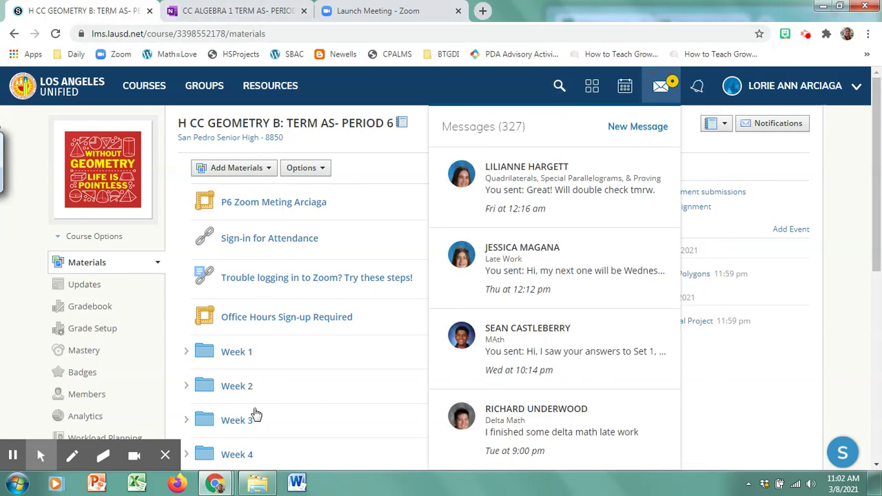
# Maximize the 2021 Spring Class Roster spreadsheet window, then return to the Schoology course page
pyautogui.moveTo(215, 482)
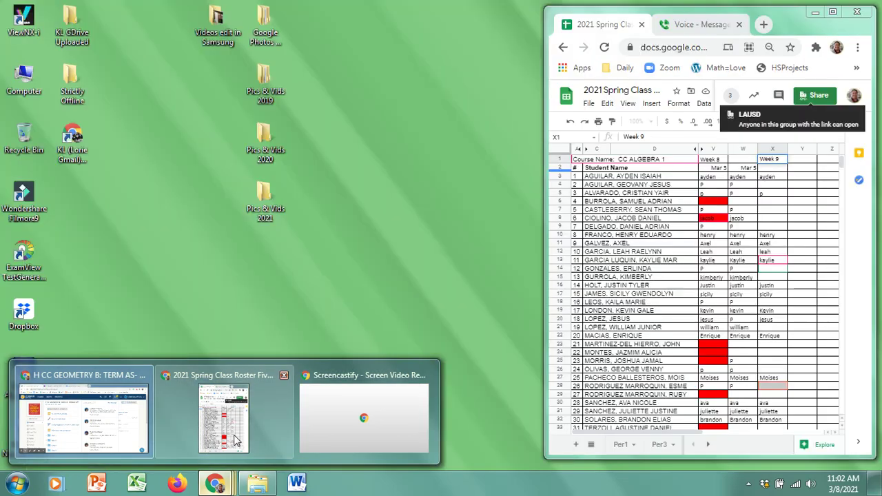
pyautogui.click(235, 441)
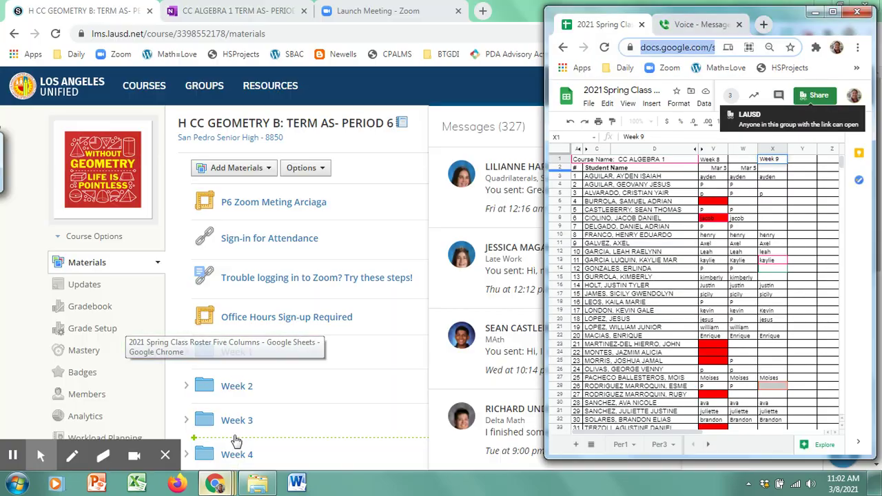
pyautogui.click(833, 13)
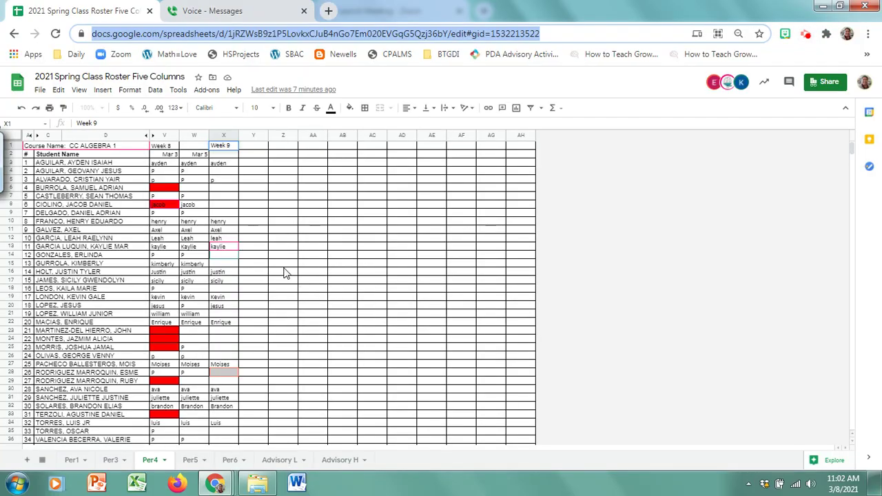
pyautogui.click(215, 482)
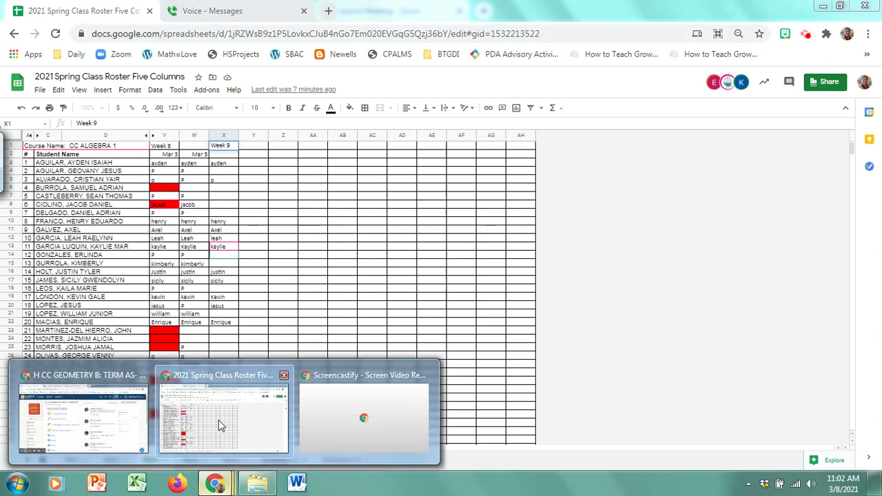
pyautogui.click(69, 411)
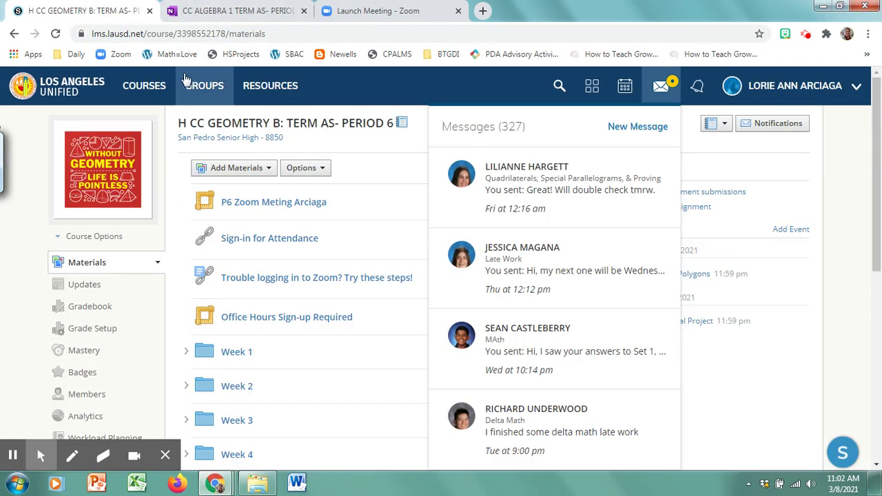
# Open the CC Algebra 1 Period 4 course from the course list in a separate browser tab
pyautogui.click(153, 93)
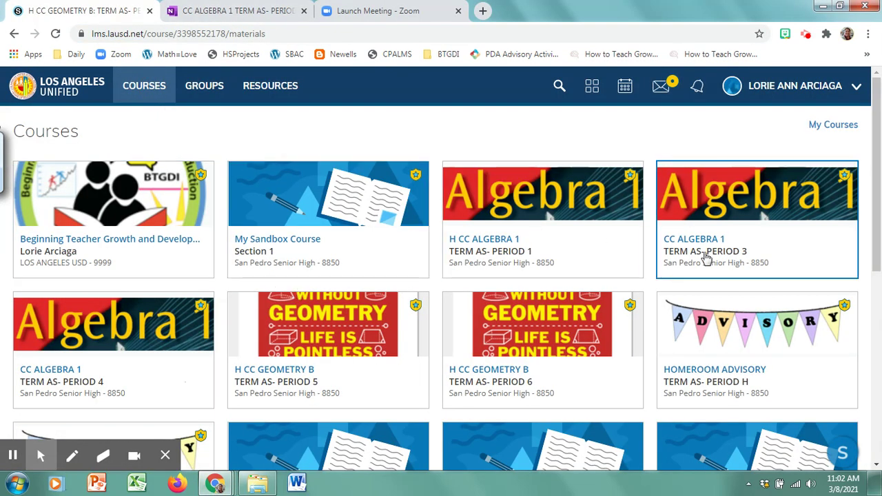
pyautogui.rightClick(704, 255)
pyautogui.rightClick(199, 384)
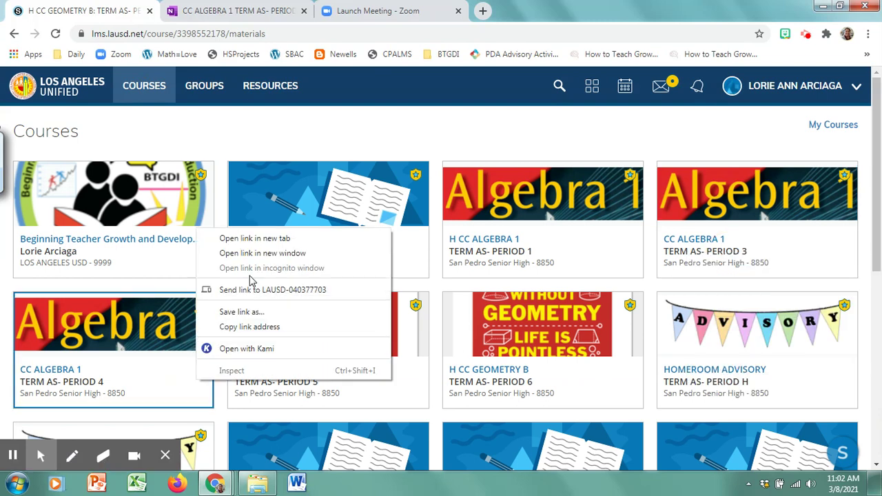
pyautogui.press('Escape')
pyautogui.click(249, 13)
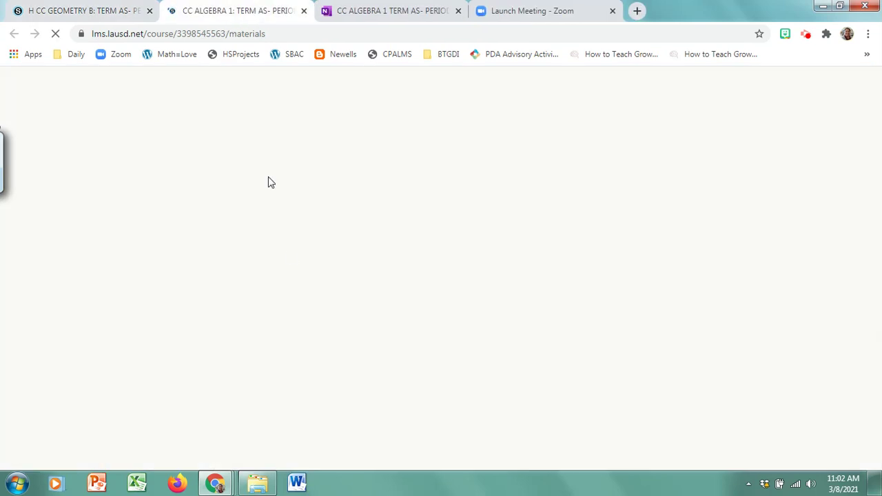
# Expand the Week 9 folder and open the 7.8 Factoring by Grouping results
pyautogui.scroll(-5, 338, 301)
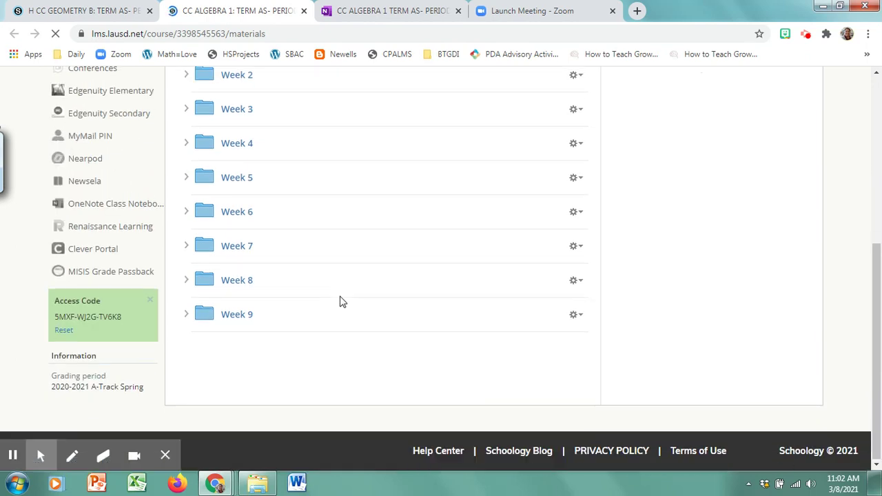
pyautogui.click(187, 315)
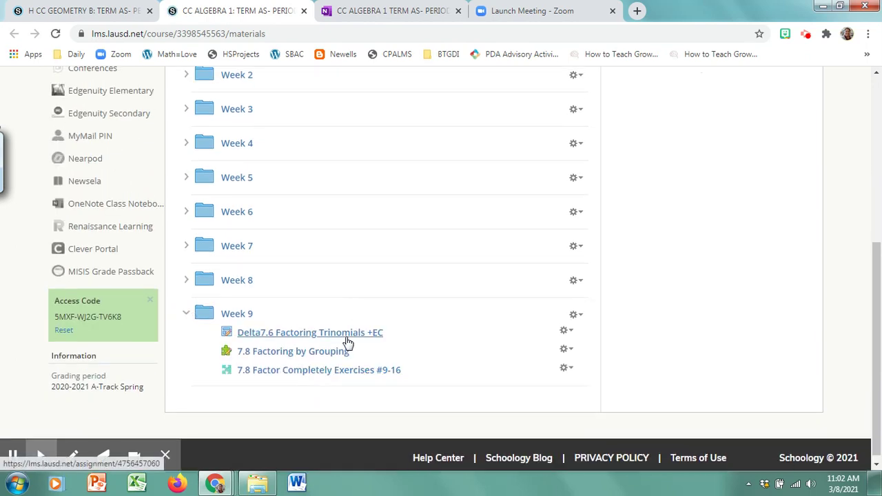
pyautogui.click(329, 350)
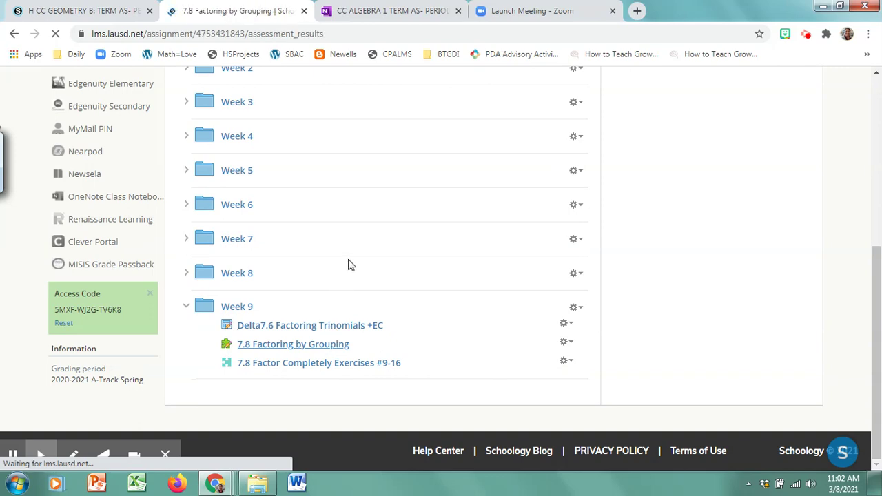
# Review every student's submissions, latest attempt times and scores for 7.8 Factoring by Grouping
pyautogui.scroll(-2, 350, 264)
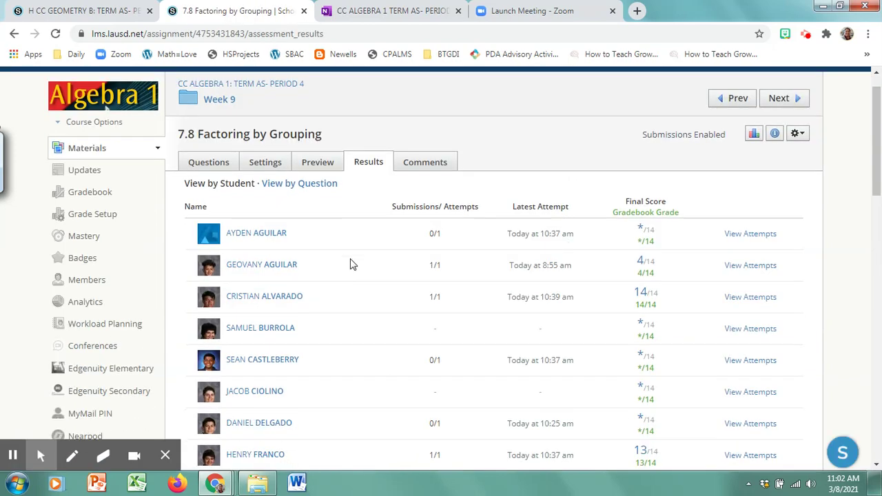
pyautogui.scroll(-1, 350, 264)
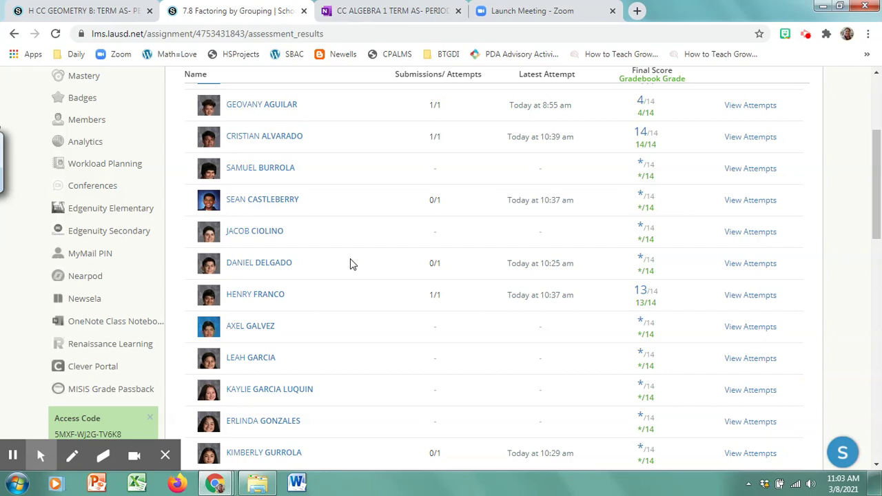
pyautogui.scroll(-1, 350, 264)
pyautogui.scroll(-1, 349, 264)
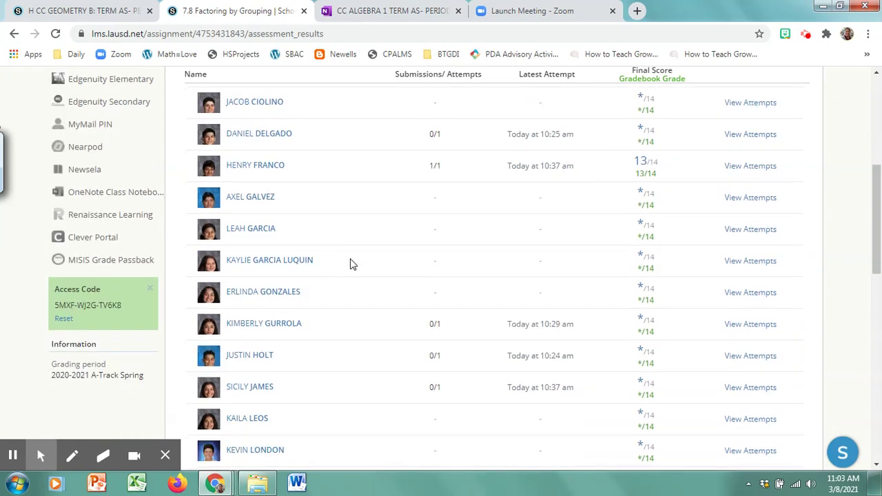
pyautogui.scroll(-2, 350, 264)
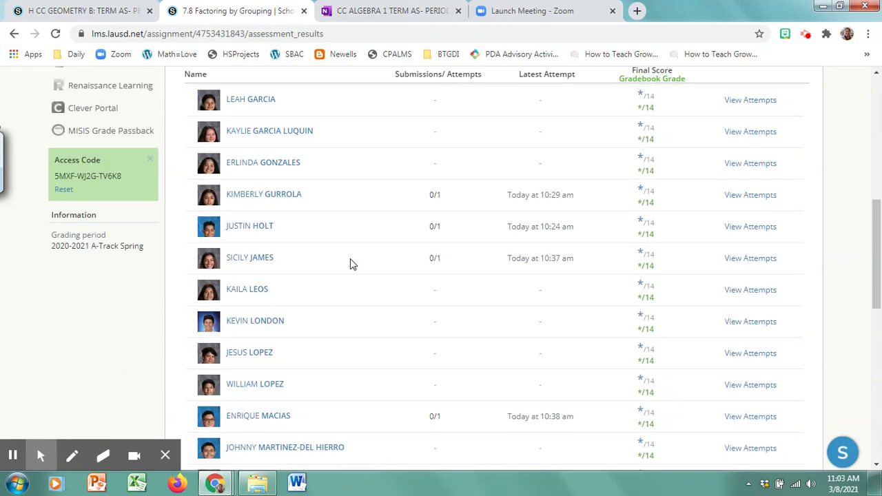
pyautogui.scroll(-2, 350, 264)
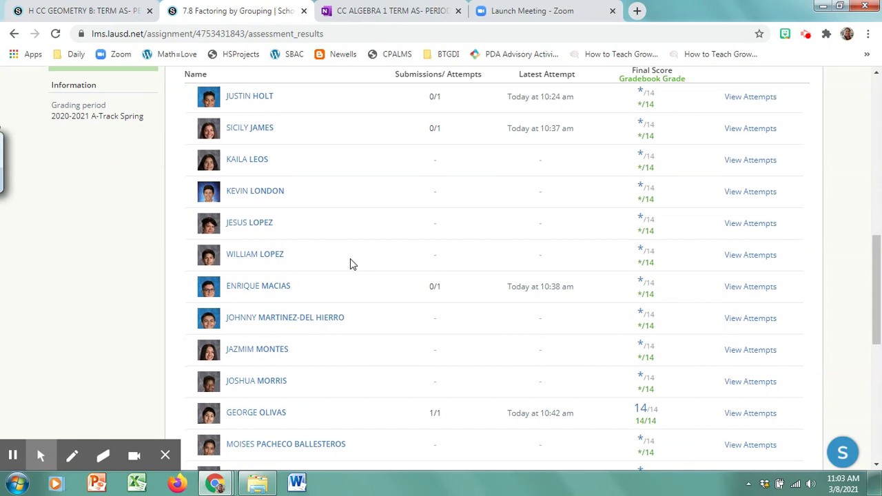
pyautogui.scroll(-2, 350, 264)
pyautogui.scroll(-1, 350, 264)
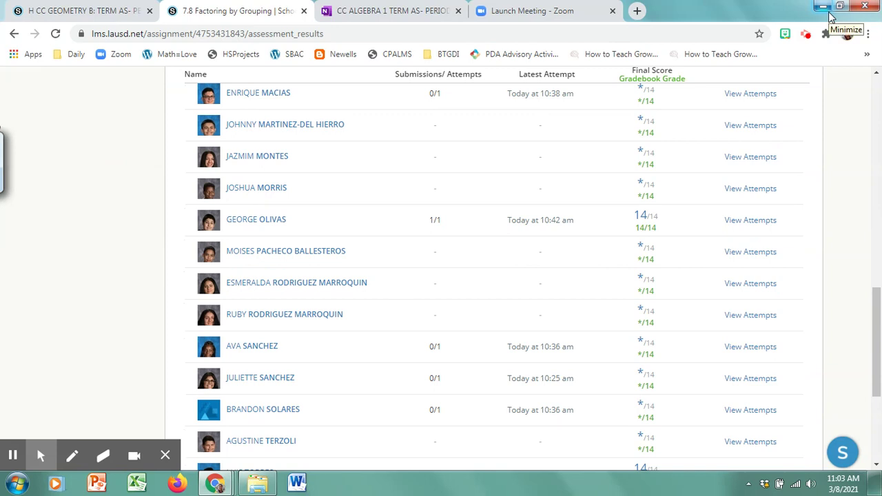
pyautogui.moveTo(3, 178)
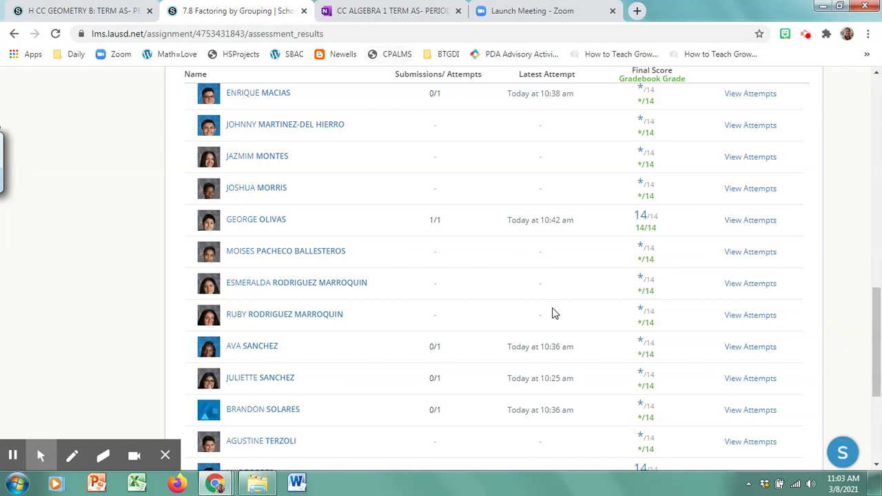
pyautogui.scroll(4, 552, 314)
pyautogui.scroll(2, 551, 314)
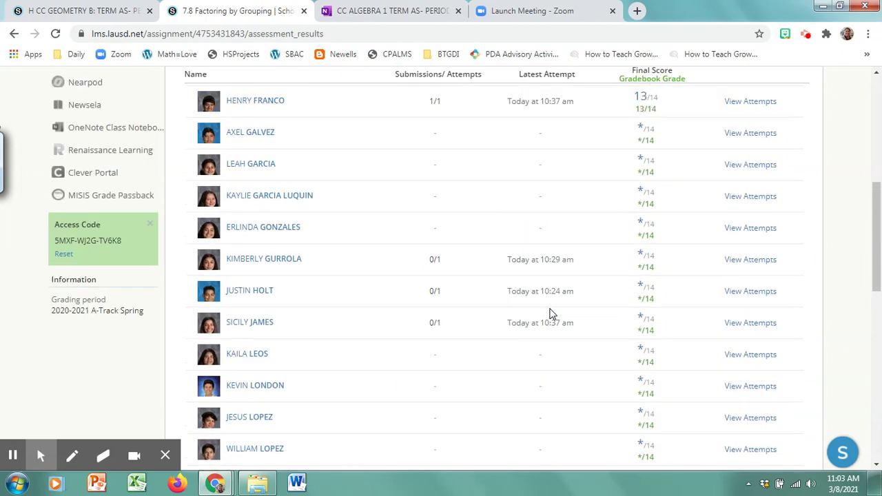
pyautogui.scroll(4, 551, 315)
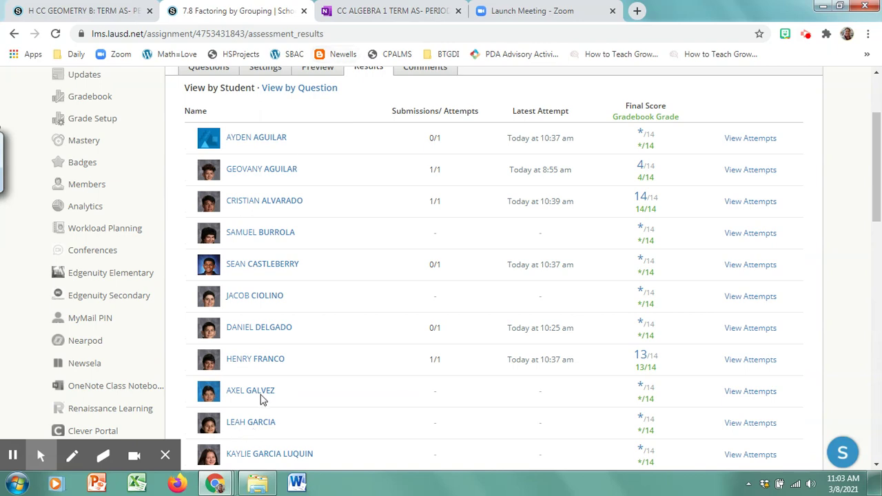
# Switch to the class roster spreadsheet and enter P in the Week 9 column at X4, X7 and X8
pyautogui.moveTo(214, 482)
pyautogui.click(246, 423)
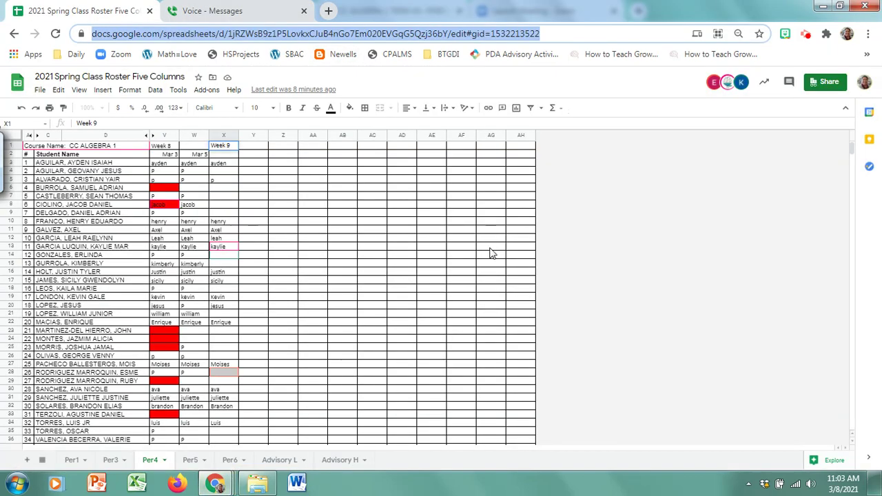
pyautogui.click(222, 174)
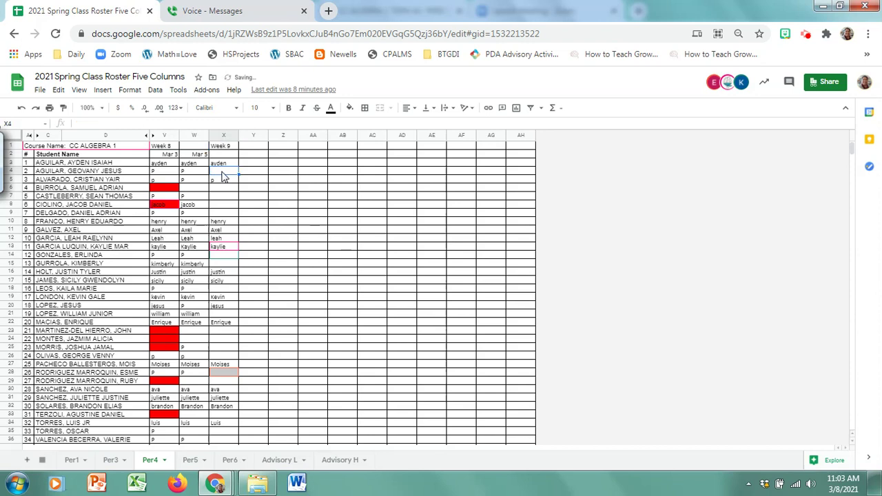
pyautogui.write('P')
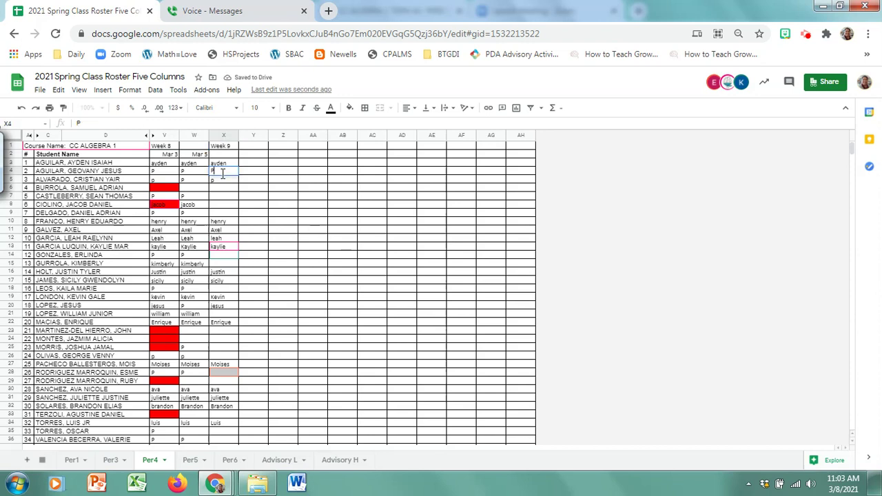
pyautogui.click(231, 196)
pyautogui.write('P')
pyautogui.click(232, 206)
pyautogui.write('P')
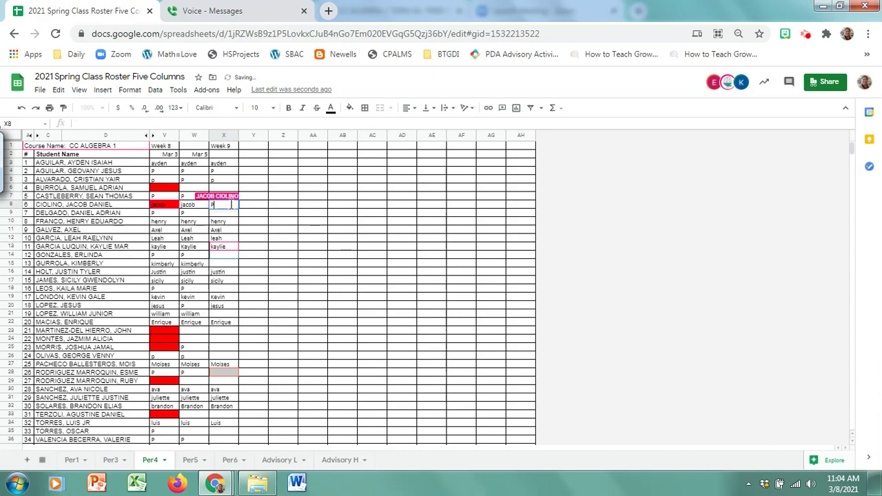
# Enter P in the Week 9 attendance column at X14, X15 and X25
pyautogui.click(226, 256)
pyautogui.write('P')
pyautogui.press('Return')
pyautogui.write('P')
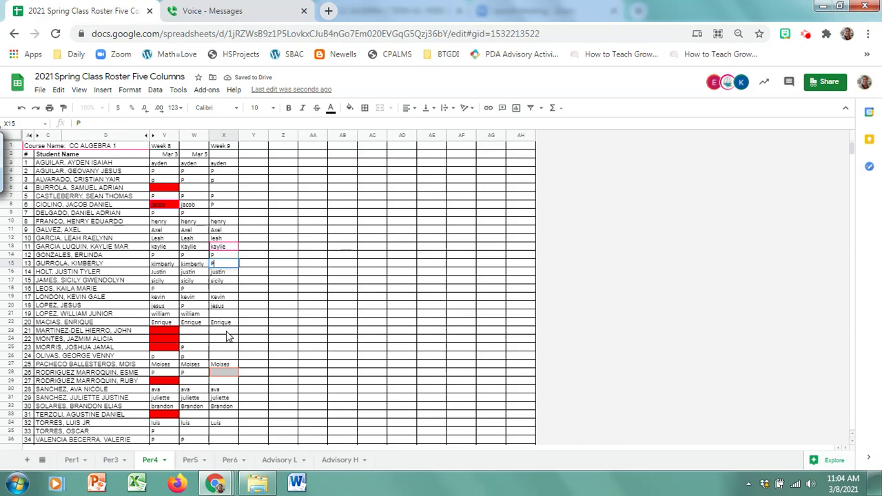
pyautogui.click(228, 347)
pyautogui.write('P')
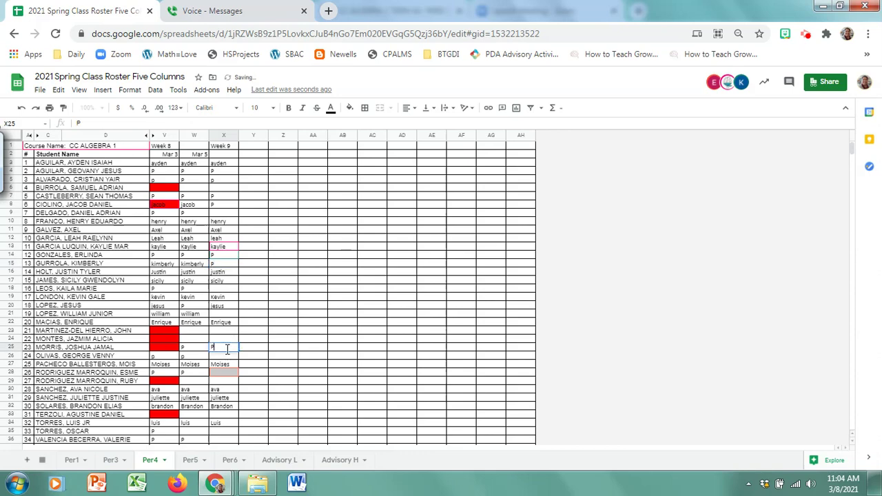
# Enter P in the Week 9 attendance column at X28
pyautogui.scroll(-1, 283, 360)
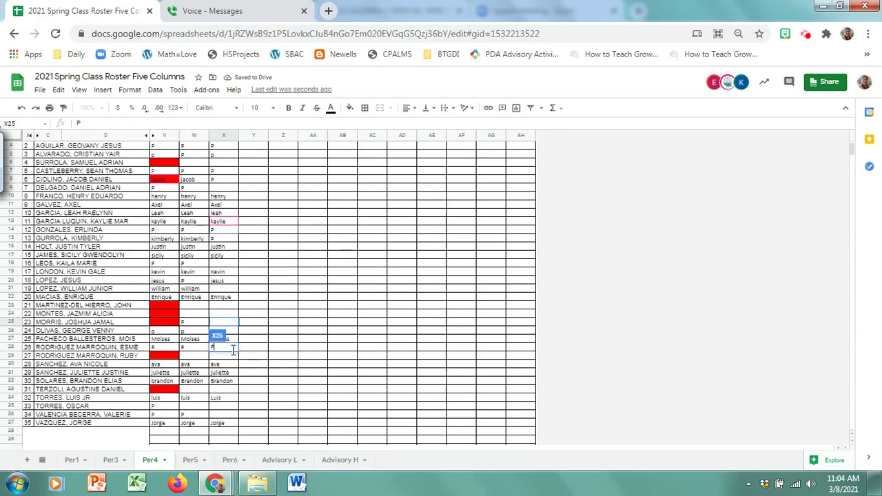
pyautogui.press('Return')
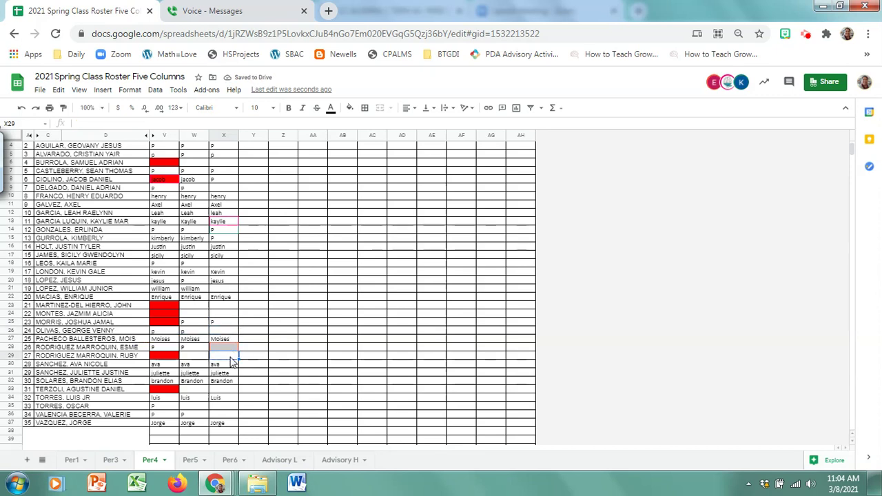
pyautogui.click(231, 390)
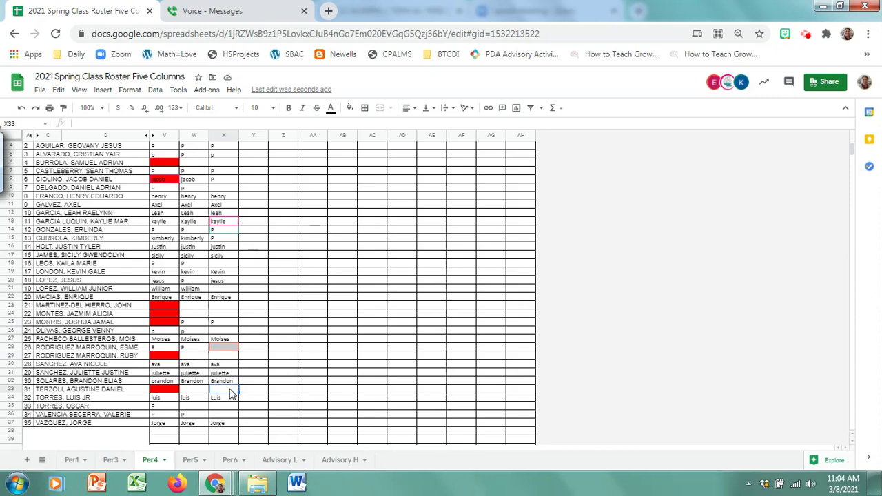
pyautogui.click(234, 350)
pyautogui.write('p')
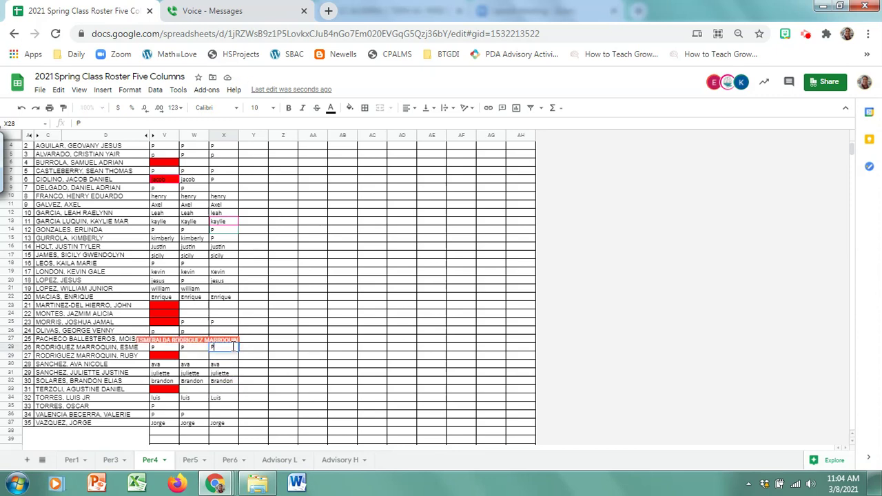
# Commit the P at X28 and enter Mar 9 as the date in X2 under the Week 9 heading
pyautogui.press('Return')
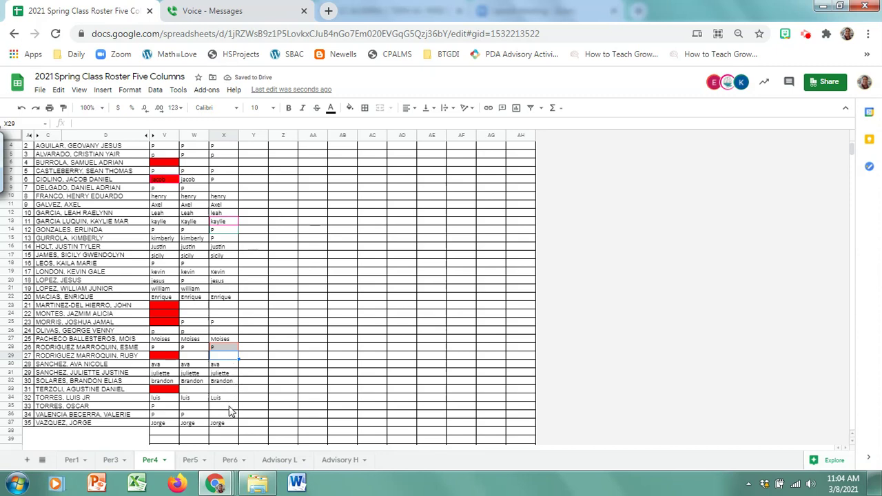
pyautogui.click(229, 414)
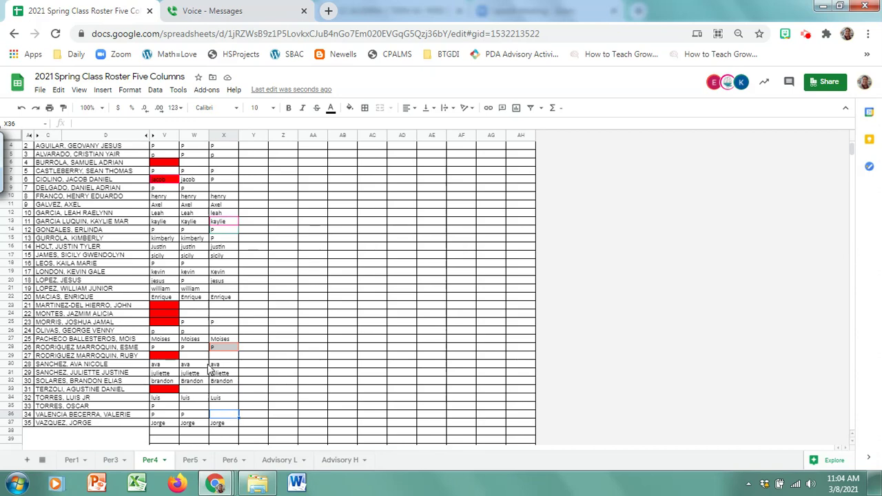
pyautogui.scroll(1, 280, 330)
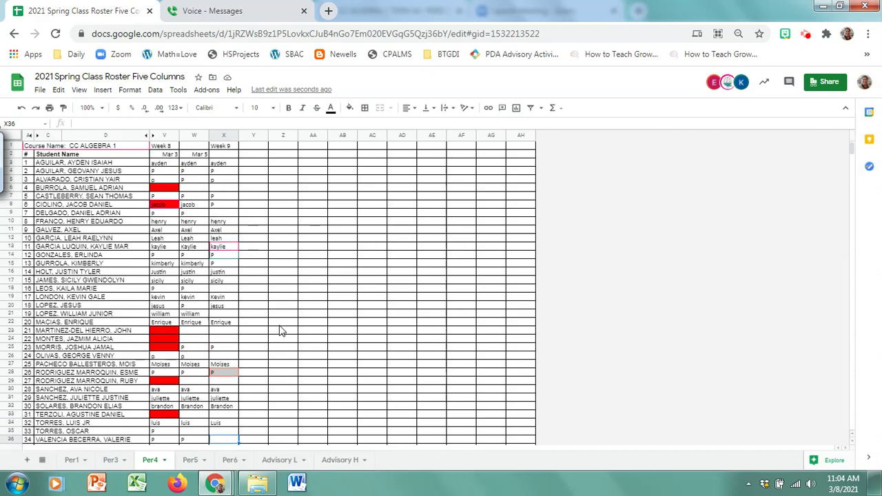
pyautogui.click(223, 157)
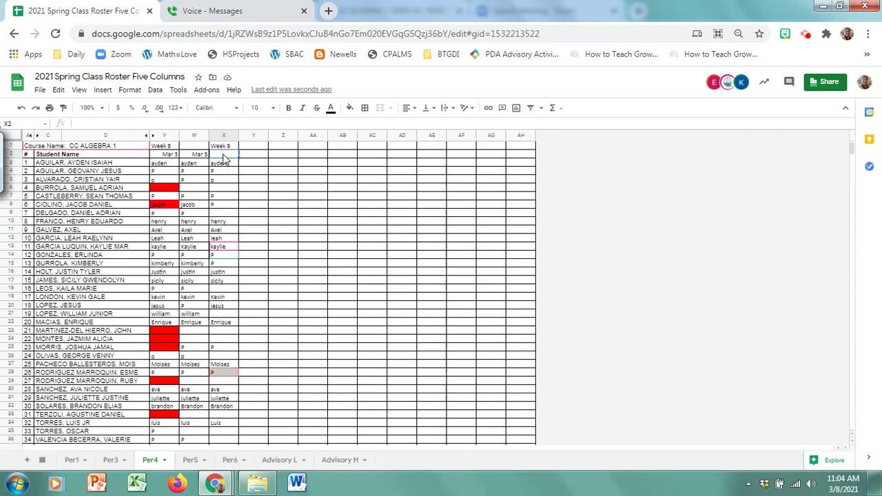
pyautogui.write('mAR 9')
pyautogui.press('Return')
# Correct the Week 9 date in X2 to 3/8/2021
pyautogui.click(228, 155)
pyautogui.click(98, 122)
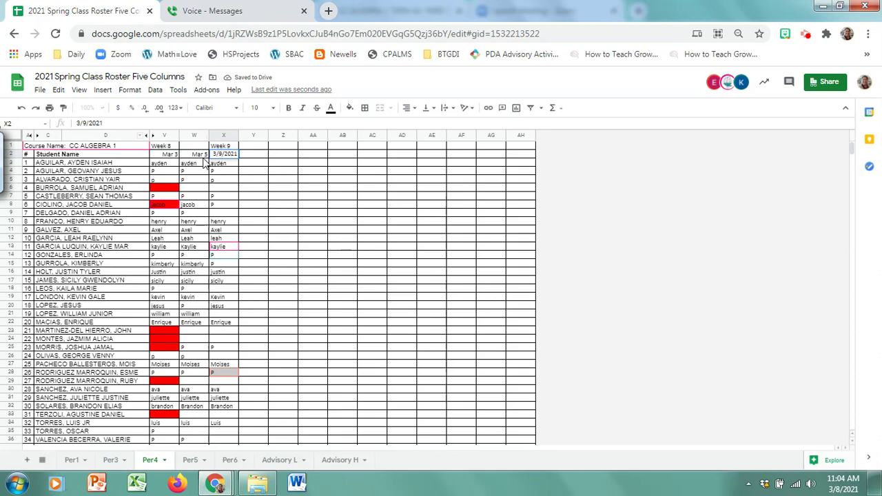
pyautogui.press('BackSpace')
pyautogui.write('8')
pyautogui.press('Return')
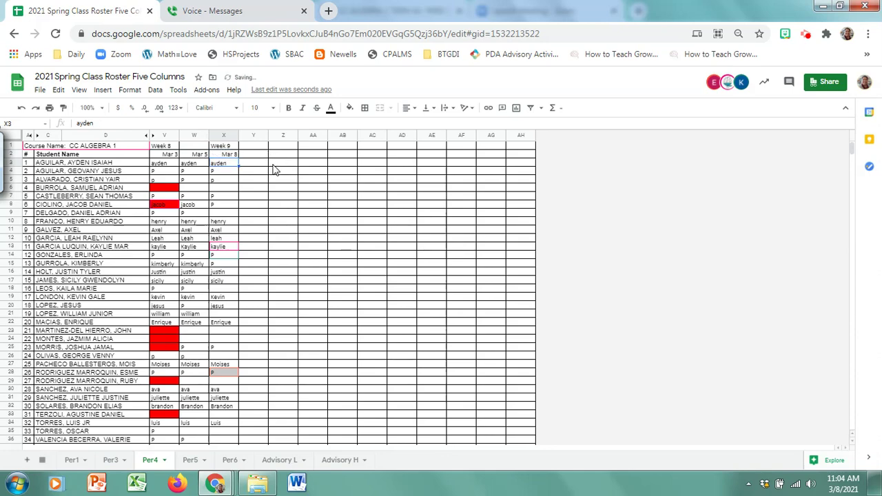
# Fill all blank attendance cells in the student rows of columns W (Mar 5) and X (Mar 8) with red
pyautogui.click(228, 189)
pyautogui.keyDown('ctrl'); pyautogui.click(225, 212); pyautogui.keyUp('ctrl')
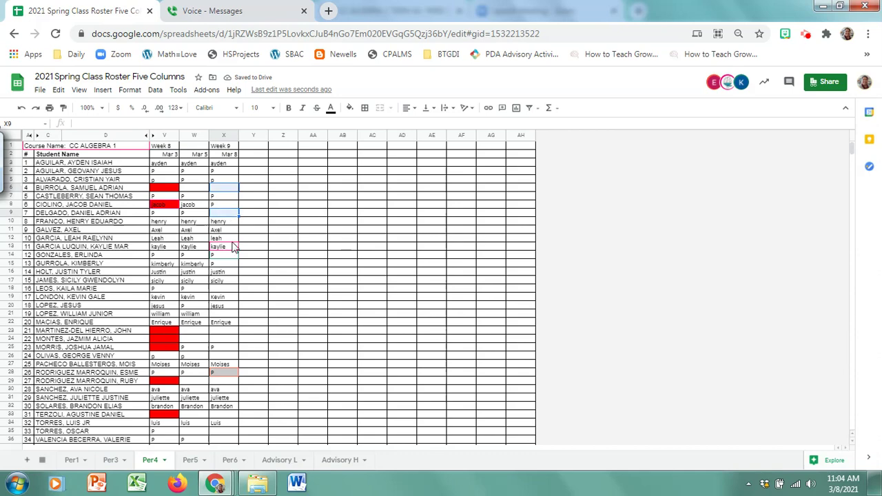
pyautogui.keyDown('ctrl'); pyautogui.click(227, 289); pyautogui.keyUp('ctrl')
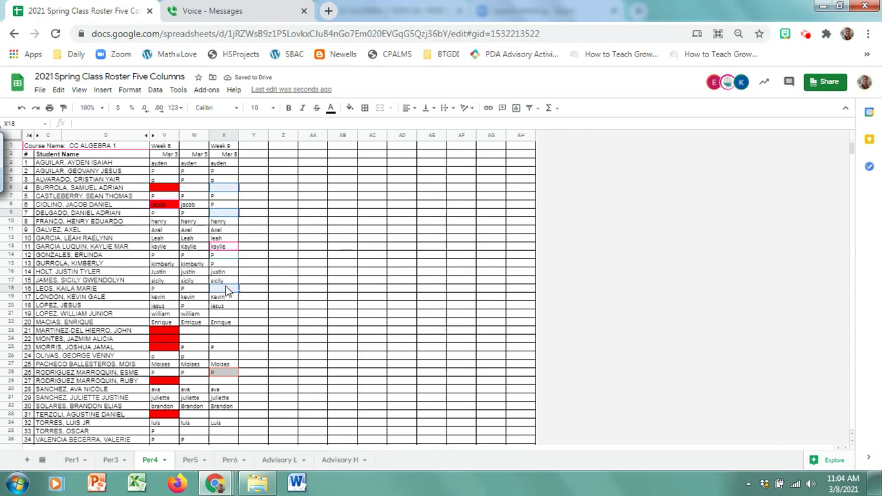
pyautogui.keyDown('ctrl'); pyautogui.click(230, 315); pyautogui.keyUp('ctrl')
pyautogui.moveTo(231, 335); pyautogui.dragTo(232, 342)
pyautogui.keyDown('ctrl'); pyautogui.click(231, 356); pyautogui.keyUp('ctrl')
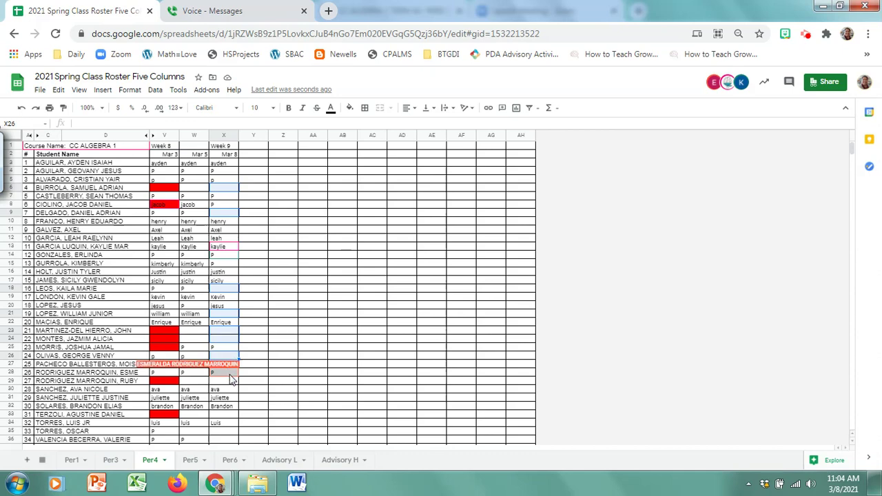
pyautogui.keyDown('ctrl'); pyautogui.click(230, 380); pyautogui.keyUp('ctrl')
pyautogui.scroll(-1, 290, 375)
pyautogui.scroll(-1, 289, 375)
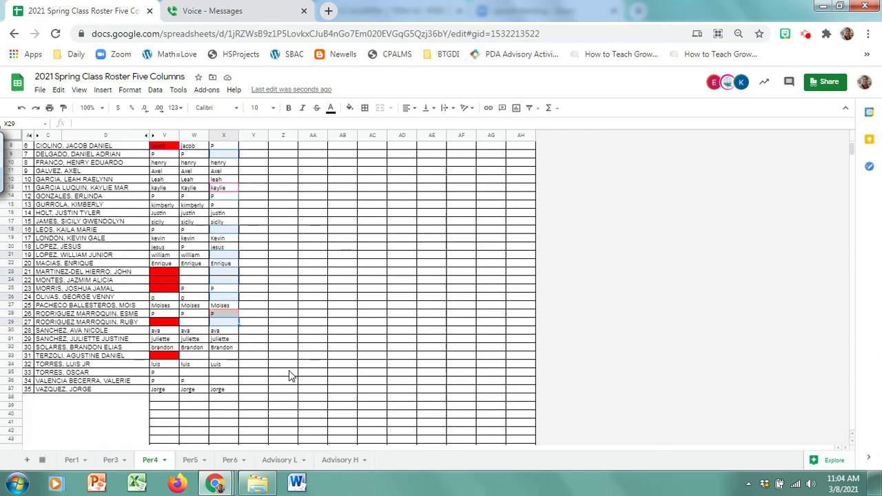
pyautogui.keyDown('ctrl'); pyautogui.click(224, 363); pyautogui.keyUp('ctrl')
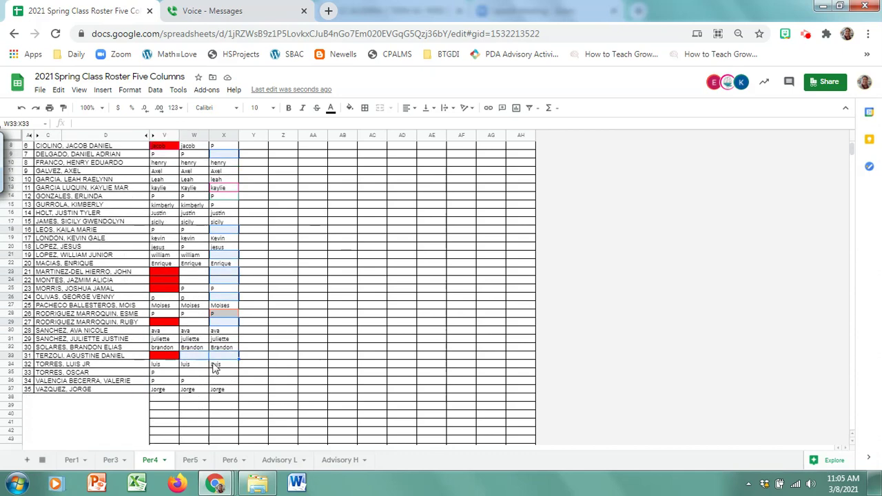
pyautogui.keyDown('ctrl'); pyautogui.click(222, 373); pyautogui.keyUp('ctrl')
pyautogui.keyDown('shift'); pyautogui.click(224, 381); pyautogui.keyUp('shift')
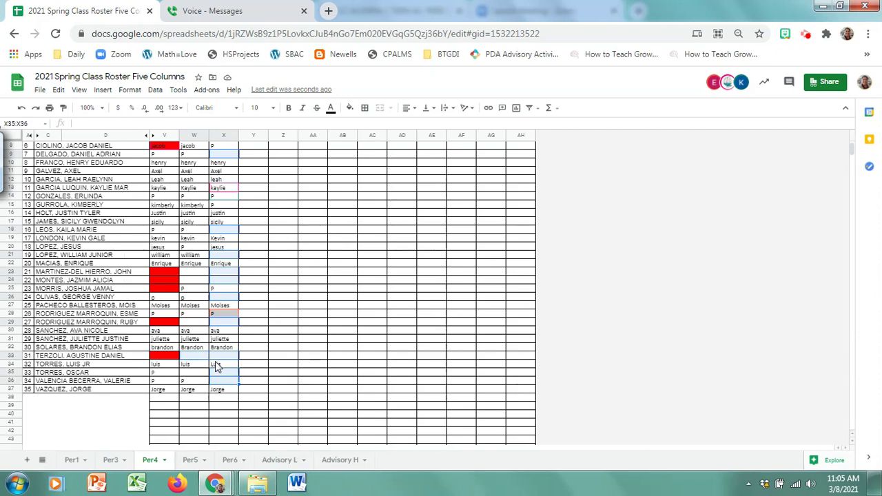
pyautogui.keyDown('ctrl'); pyautogui.click(198, 272); pyautogui.keyUp('ctrl')
pyautogui.keyDown('shift'); pyautogui.click(199, 279); pyautogui.keyUp('shift')
pyautogui.keyDown('ctrl'); pyautogui.click(197, 321); pyautogui.keyUp('ctrl')
pyautogui.keyDown('shift'); pyautogui.click(224, 322); pyautogui.keyUp('shift')
pyautogui.keyDown('ctrl'); pyautogui.click(195, 373); pyautogui.keyUp('ctrl')
pyautogui.scroll(2, 196, 374)
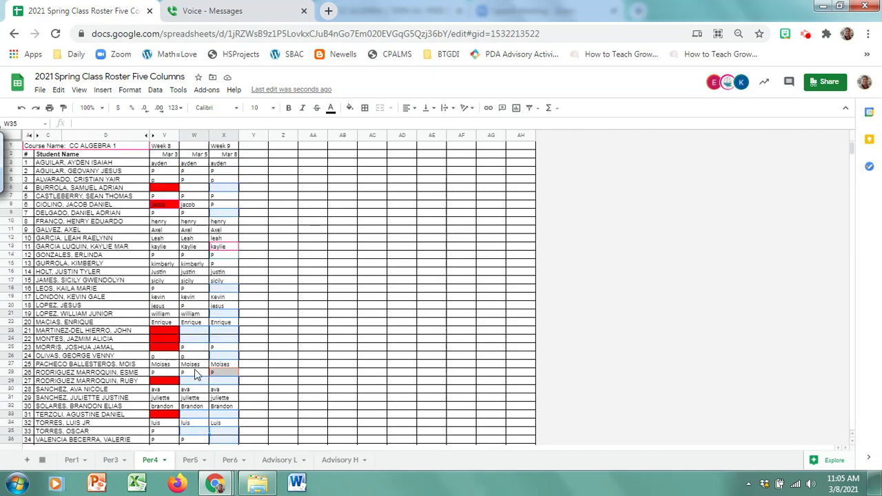
pyautogui.keyDown('ctrl'); pyautogui.click(195, 188); pyautogui.keyUp('ctrl')
pyautogui.keyDown('shift'); pyautogui.click(224, 187); pyautogui.keyUp('shift')
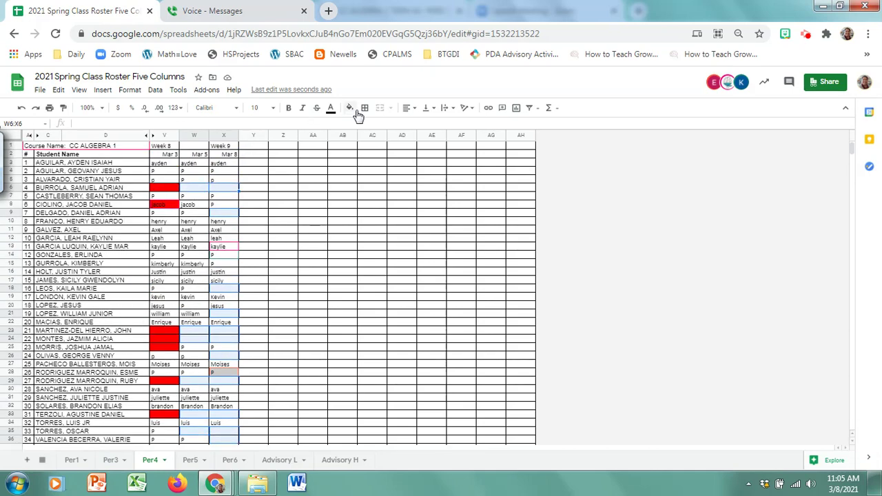
pyautogui.click(350, 107)
pyautogui.click(365, 151)
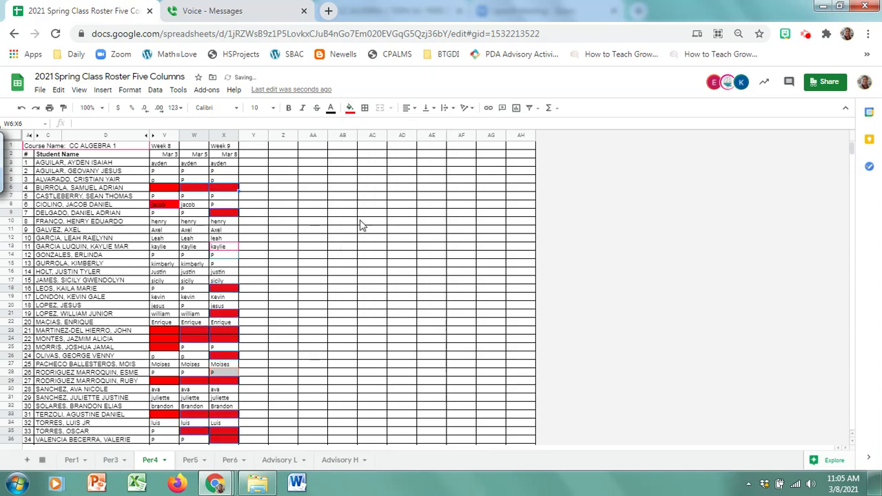
pyautogui.click(365, 250)
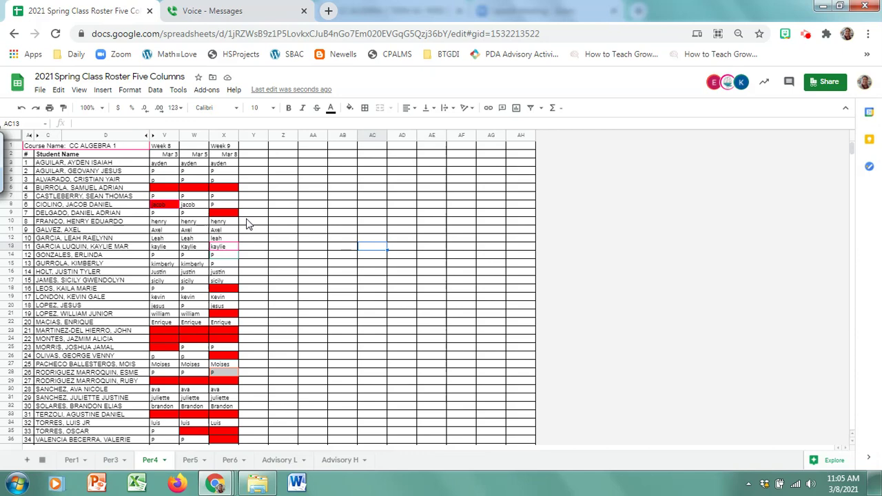
# Review the attendance entries and red-filled absences through the whole Per4 roster
pyautogui.scroll(-1, 286, 280)
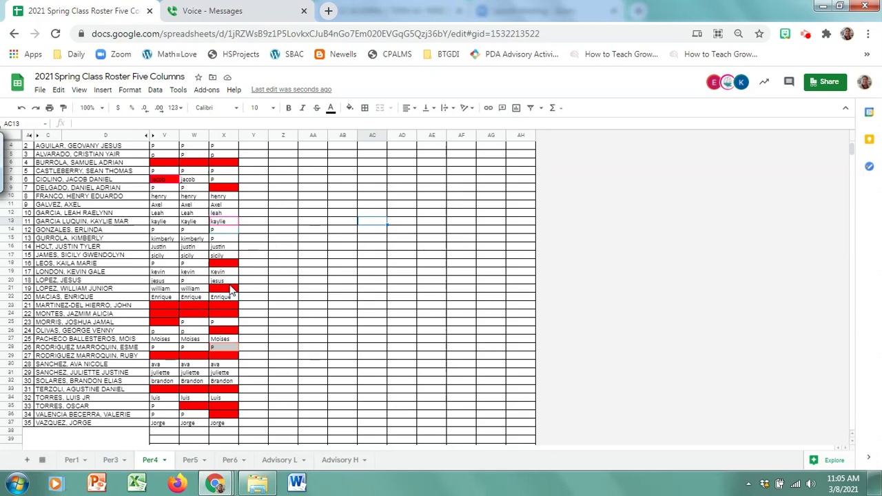
pyautogui.scroll(-1, 271, 336)
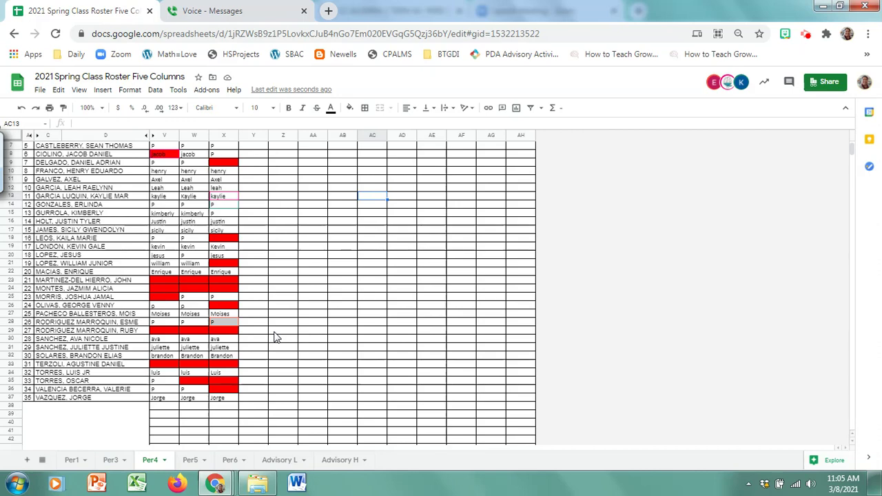
pyautogui.scroll(-2, 273, 337)
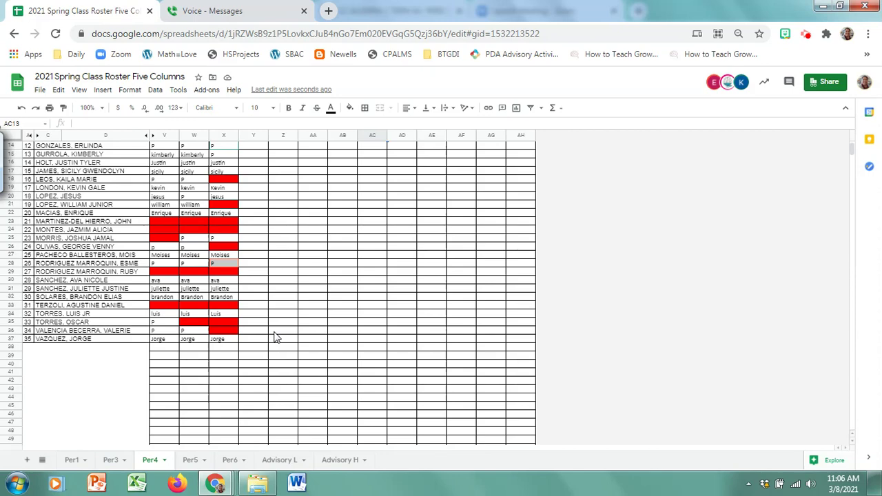
pyautogui.scroll(5, 278, 270)
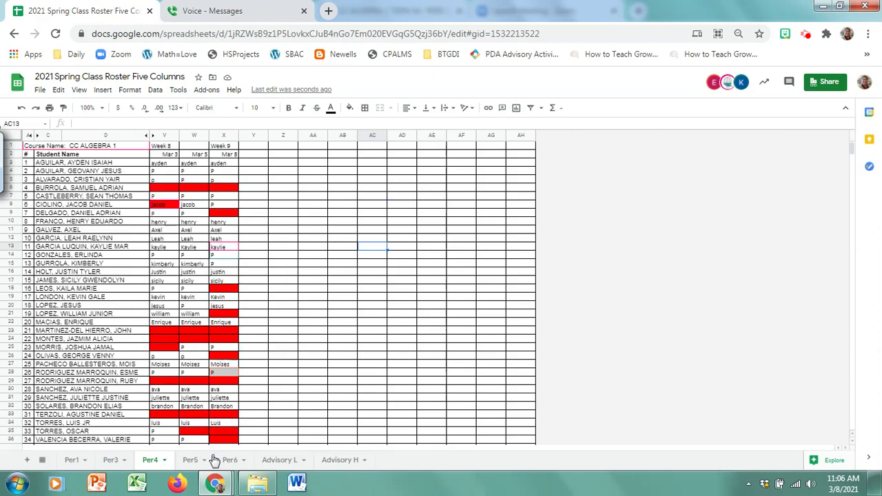
# On the Per6 sheet, check today's date and enter Mar 8 as the new attendance date in Y2
pyautogui.click(234, 463)
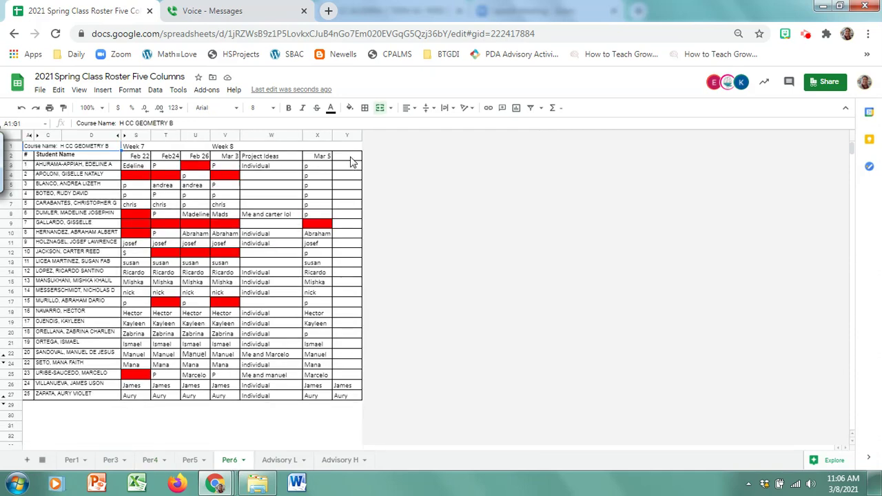
pyautogui.click(837, 484)
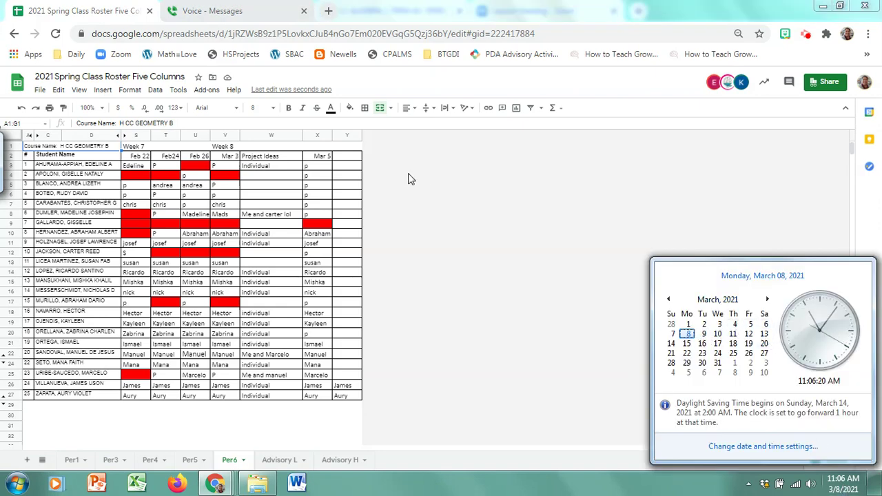
pyautogui.click(348, 157)
pyautogui.click(348, 157)
pyautogui.write('<')
pyautogui.press('BackSpace')
pyautogui.write('mAR 8')
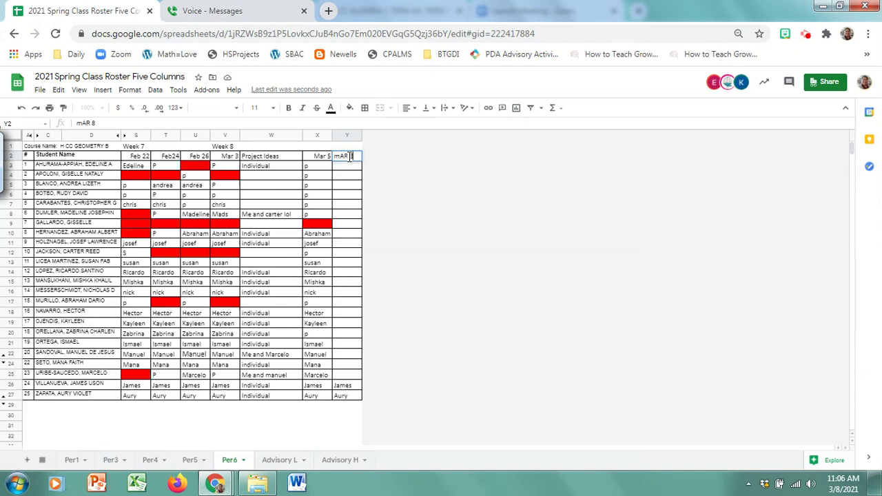
pyautogui.press('Return')
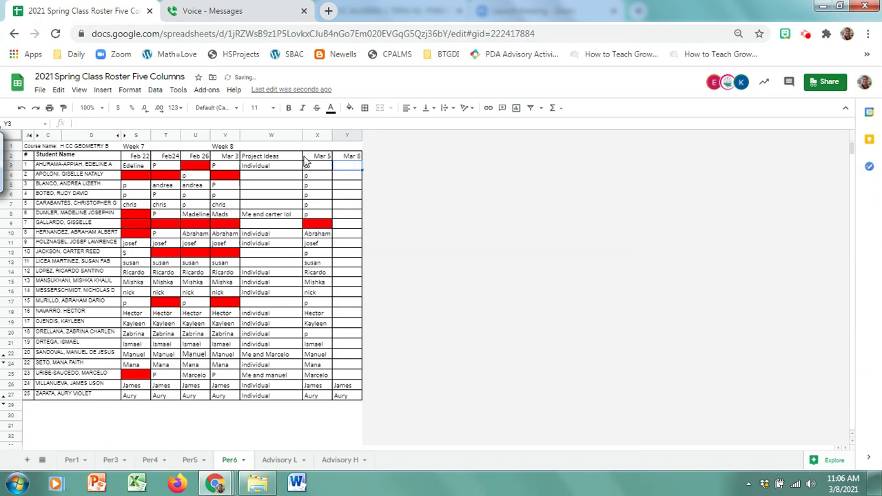
# Enter Week 9 as the heading in Y1, above the Mar 8 date
pyautogui.click(345, 149)
pyautogui.write('wEEK 9')
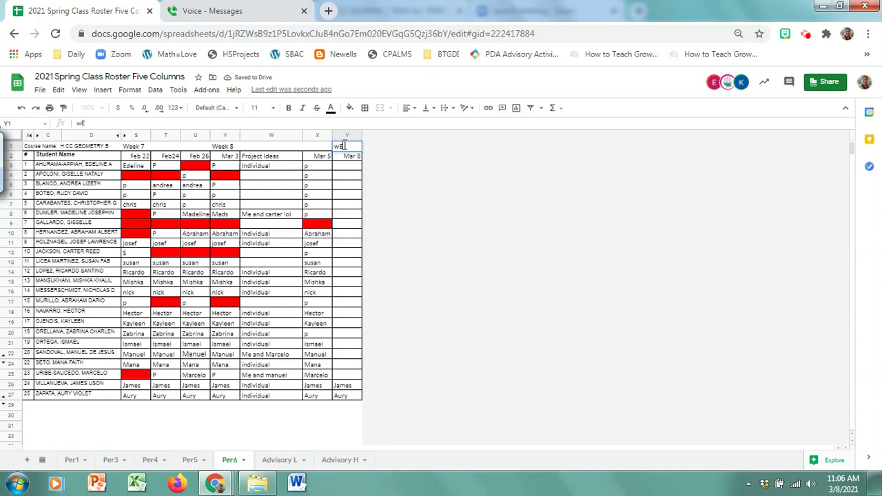
pyautogui.press('Return')
pyautogui.click(345, 149)
pyautogui.moveTo(129, 123); pyautogui.dragTo(35, 122)
pyautogui.write('Week 9')
pyautogui.press('Return')
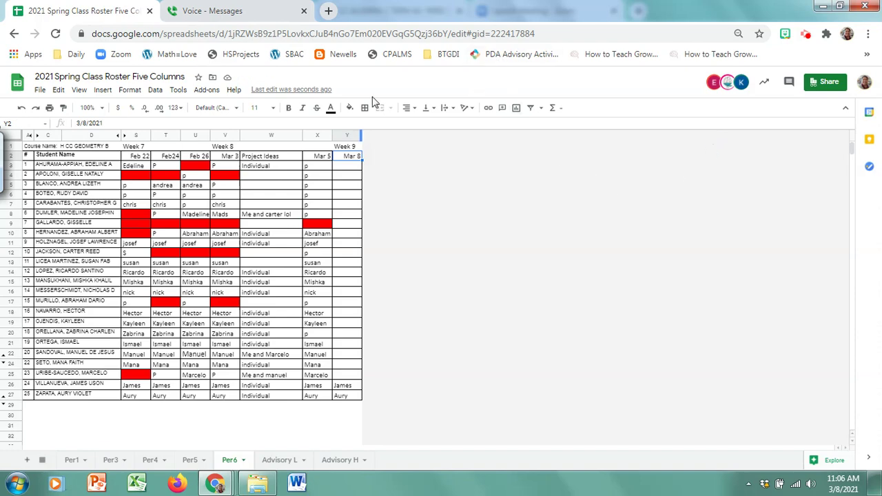
# Switch back to Schoology and go to the beginning of the 7.8 Factoring by Grouping student results
pyautogui.click(819, 11)
pyautogui.scroll(1, 385, 315)
pyautogui.scroll(1, 386, 316)
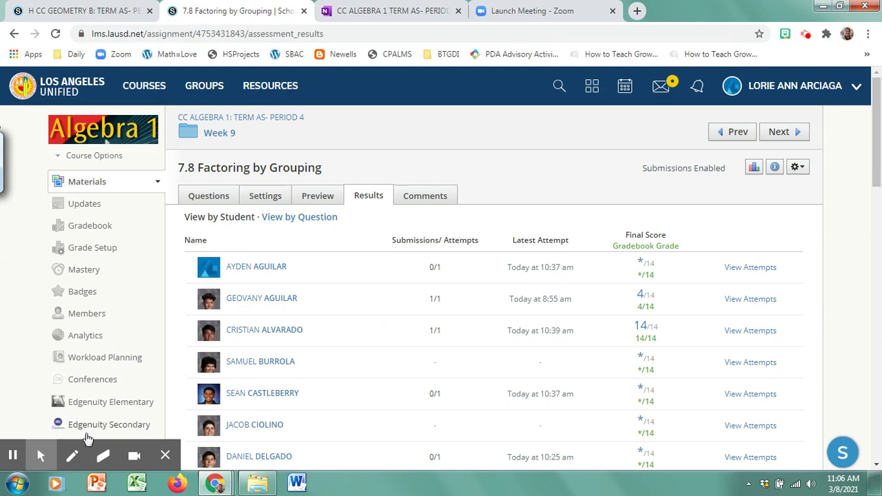